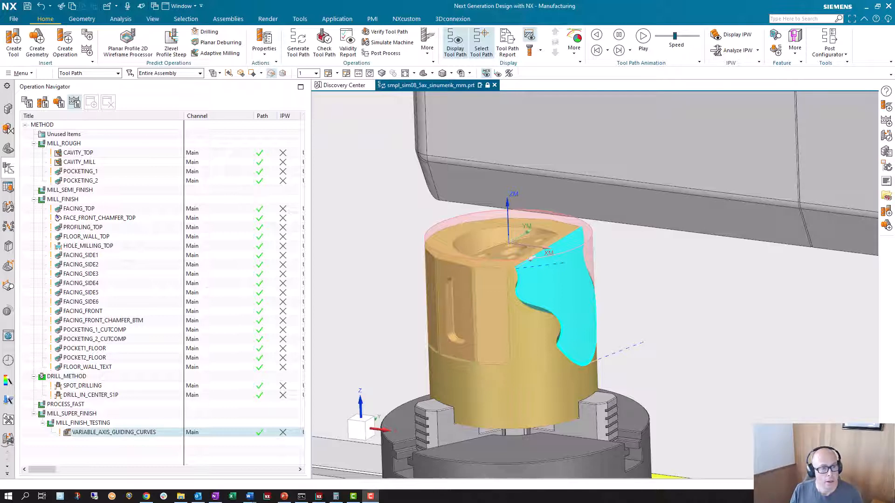
# Open smpl_sim08_5ax_sinumerik_mm.prt from the cam_setup folder of the sim08_mill_5ax installed machine.
pyautogui.click(14, 19)
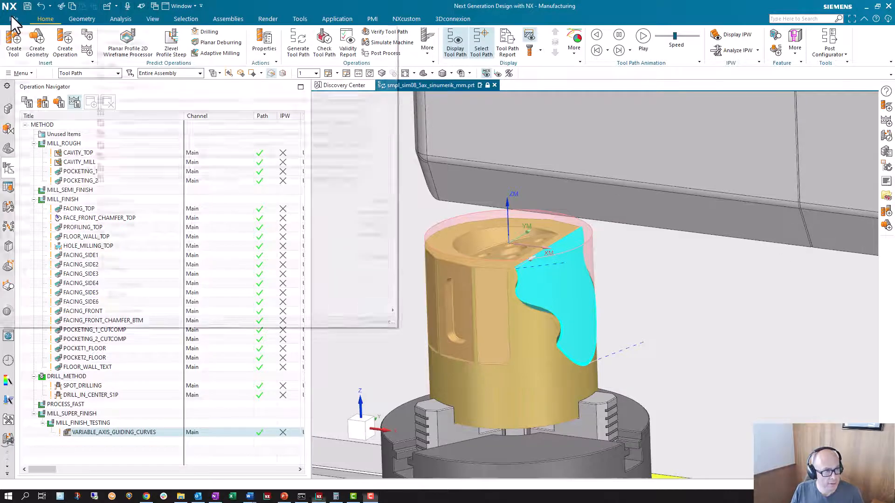
pyautogui.click(24, 49)
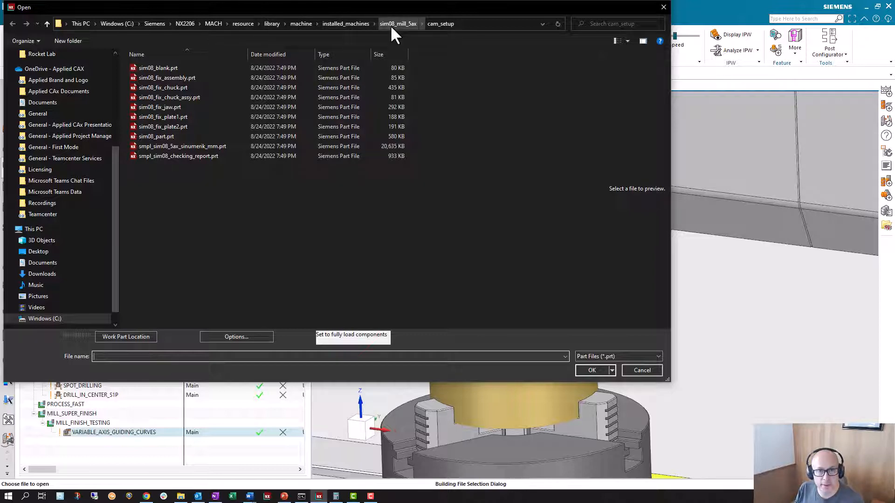
pyautogui.doubleClick(180, 147)
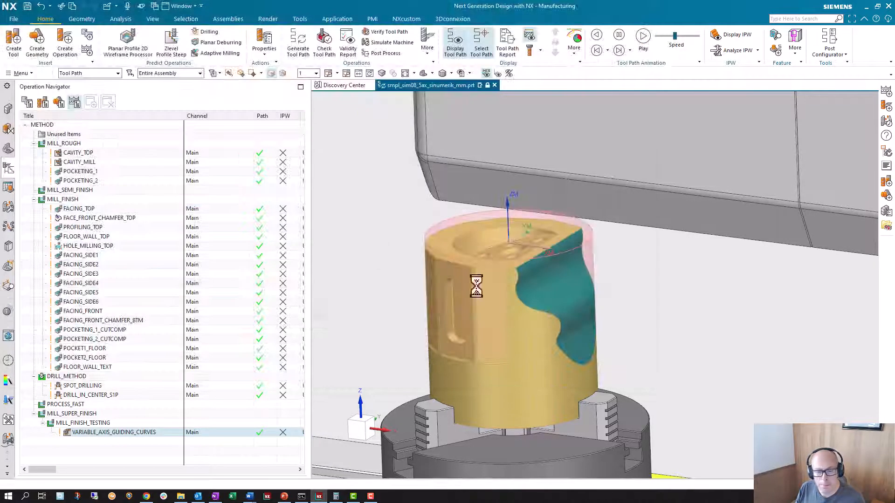
# Display the tool path of the VARIABLE_AXIS_GUIDING_CURVES operation and examine it up close on the part.
pyautogui.click(105, 441)
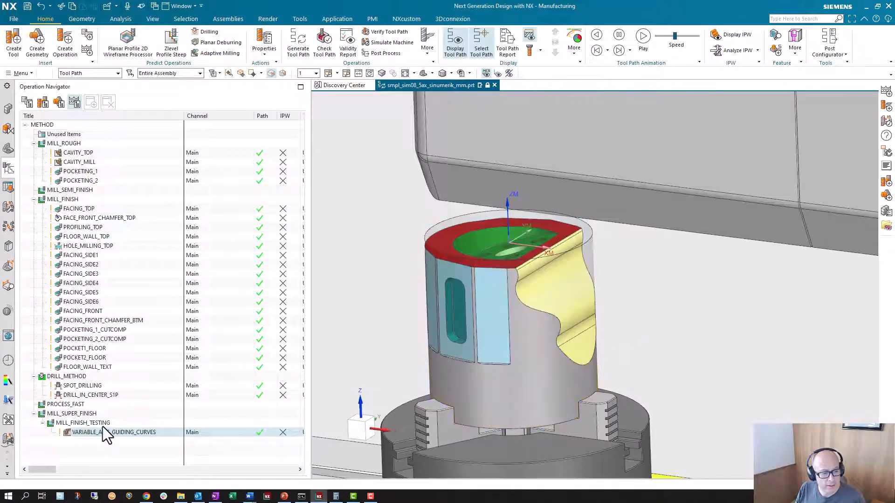
pyautogui.click(105, 434)
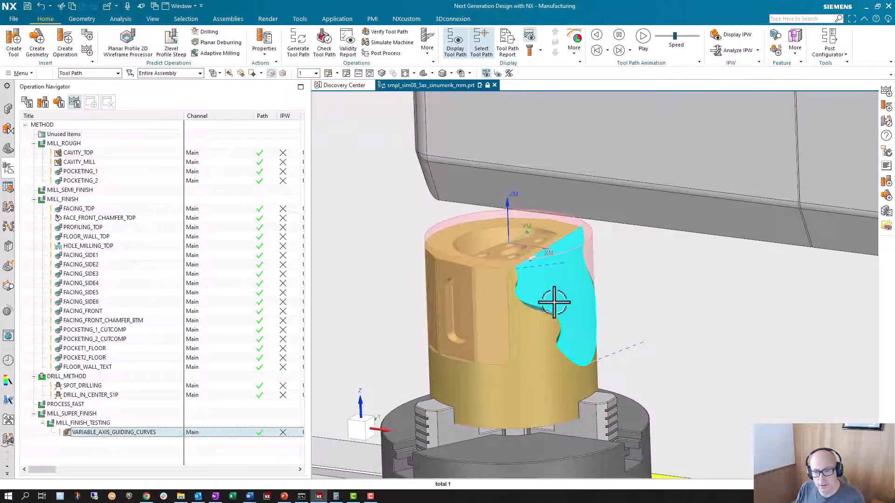
pyautogui.scroll(5, 551, 305)
pyautogui.scroll(3, 550, 305)
pyautogui.scroll(-3, 550, 305)
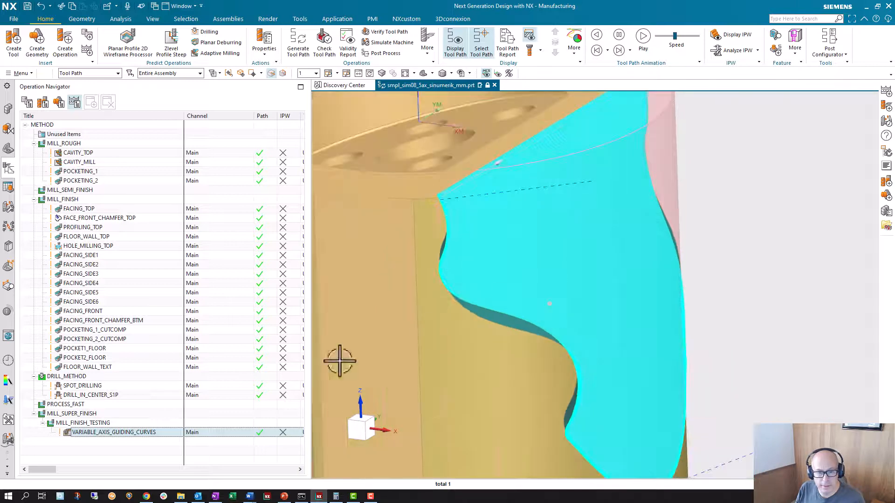
pyautogui.scroll(-4, 565, 319)
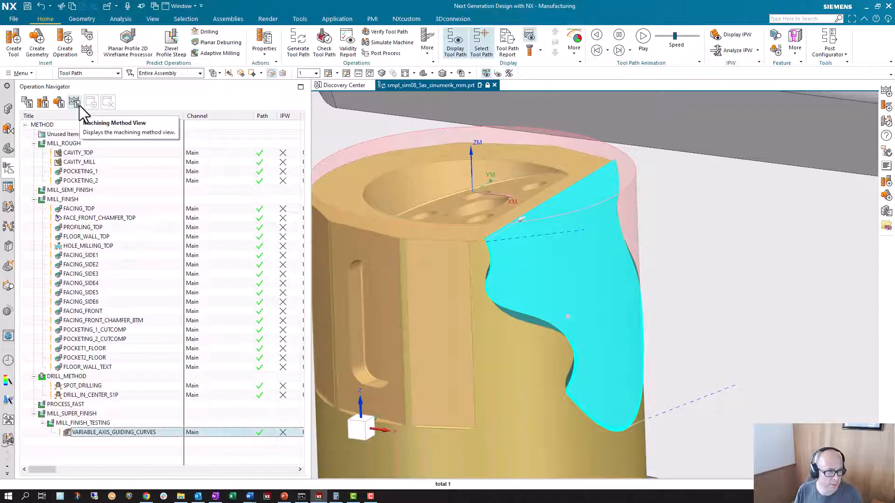
# Review the MILL_ROUGH method's stock and tolerance settings and the available library cutting methods, leaving everything as is.
pyautogui.doubleClick(64, 144)
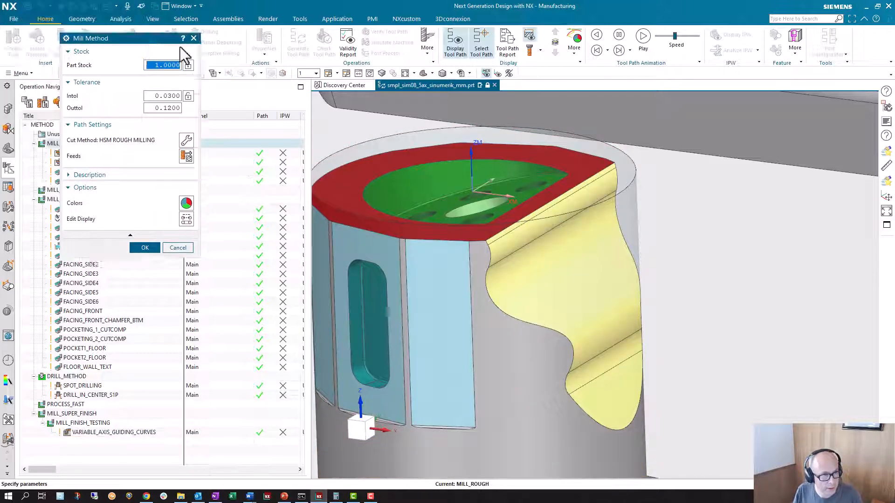
pyautogui.moveTo(93, 6); pyautogui.dragTo(510, 124)
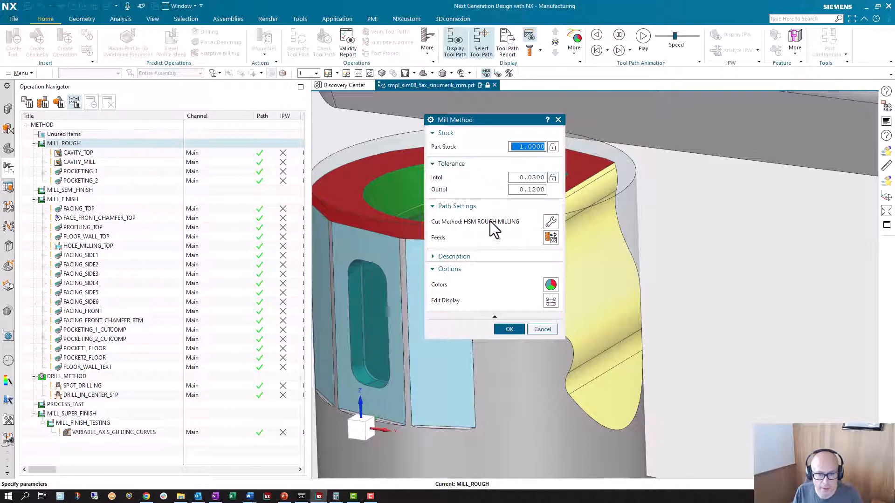
pyautogui.click(552, 223)
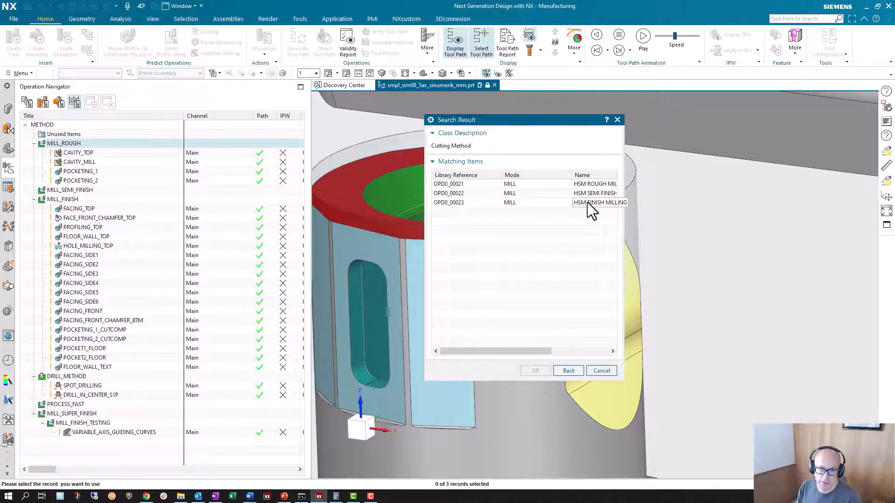
pyautogui.click(602, 372)
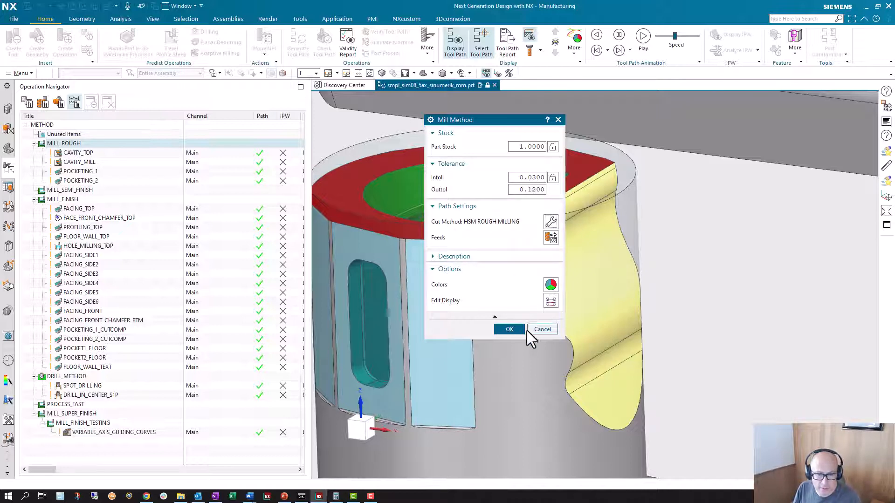
pyautogui.click(542, 332)
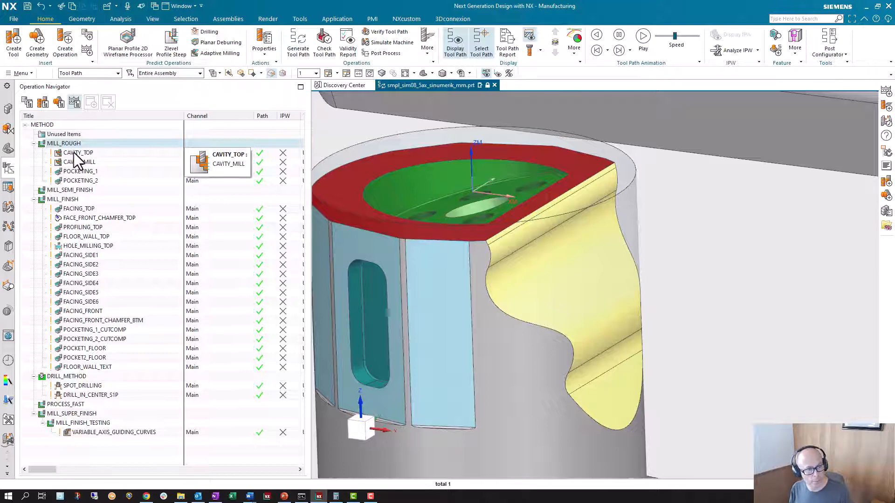
# Examine the geometry stock settings and the tolerance and clearance settings of the CAVITY_TOP operation.
pyautogui.doubleClick(85, 153)
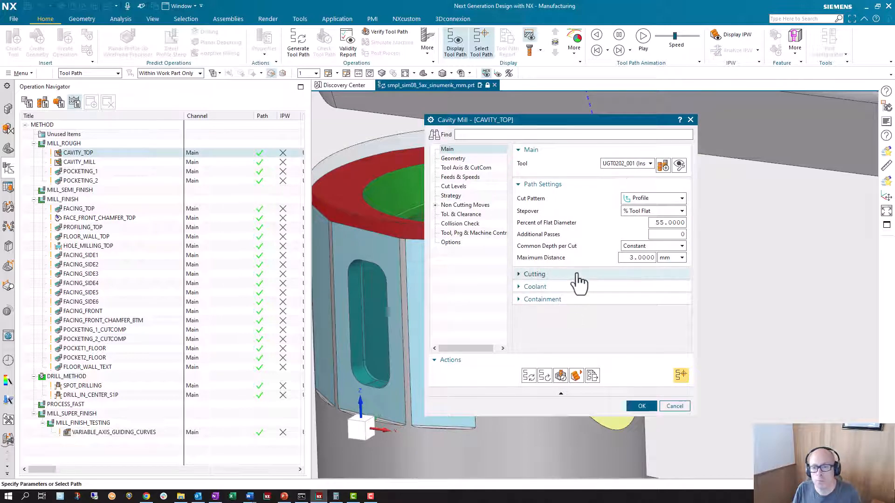
pyautogui.click(453, 159)
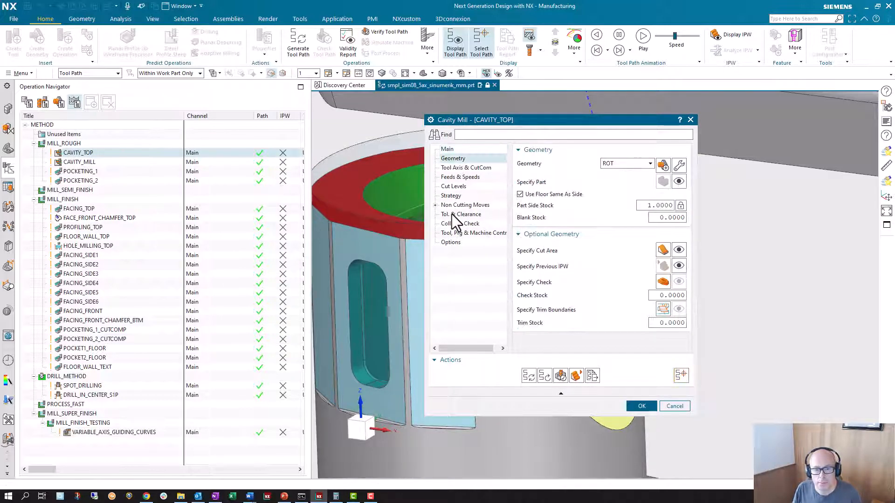
pyautogui.click(452, 214)
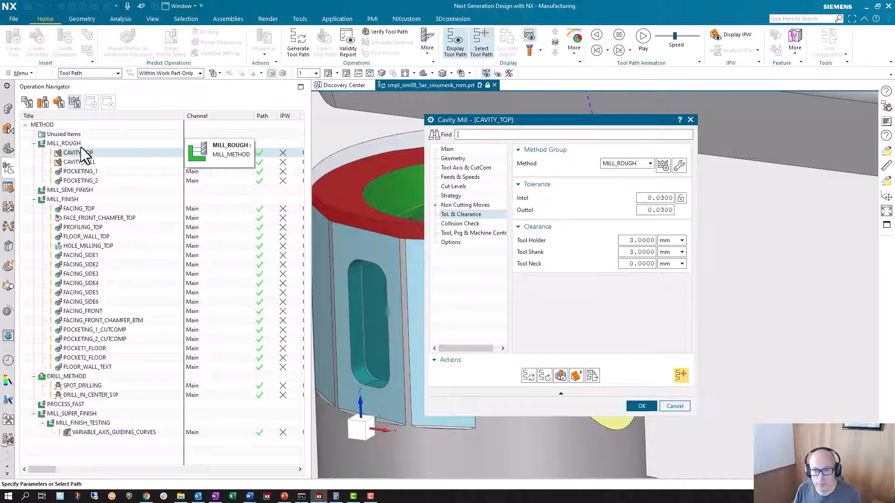
pyautogui.click(674, 407)
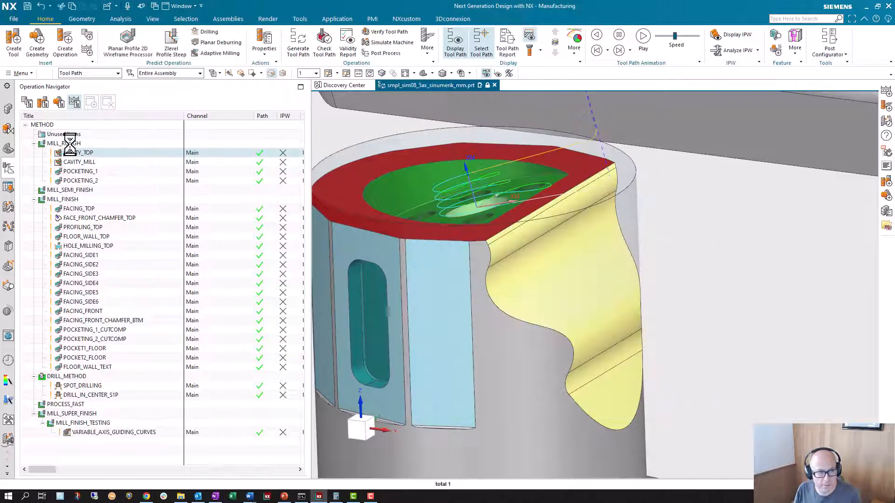
# Set the inside tolerance (Intol) of the MILL_ROUGH method to 0.05.
pyautogui.click(70, 144)
pyautogui.doubleClick(70, 145)
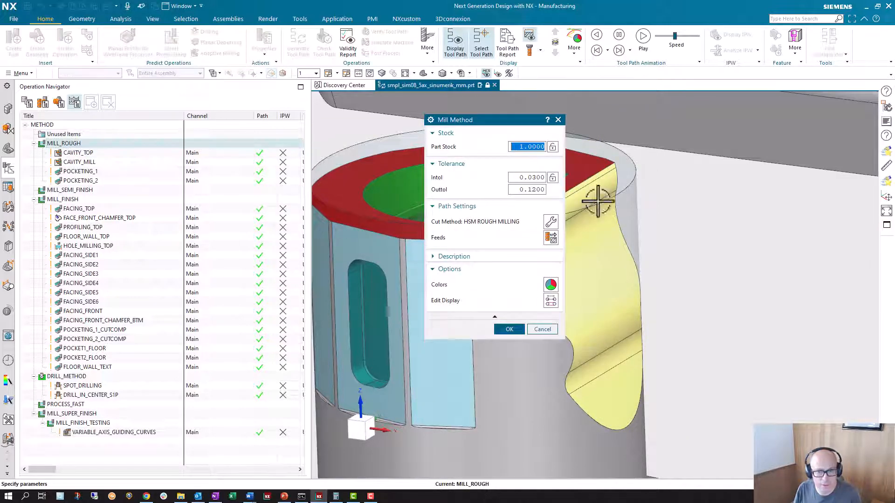
pyautogui.click(519, 178)
pyautogui.write('.05')
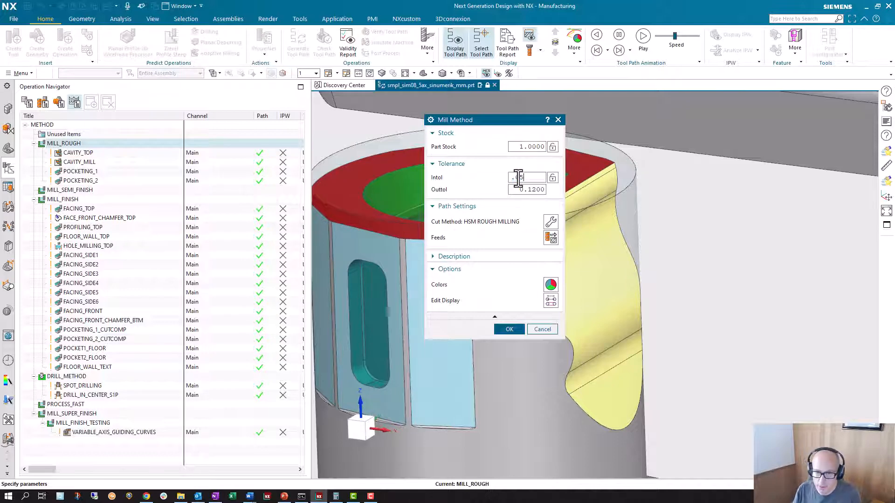
pyautogui.press('Return')
pyautogui.click(509, 330)
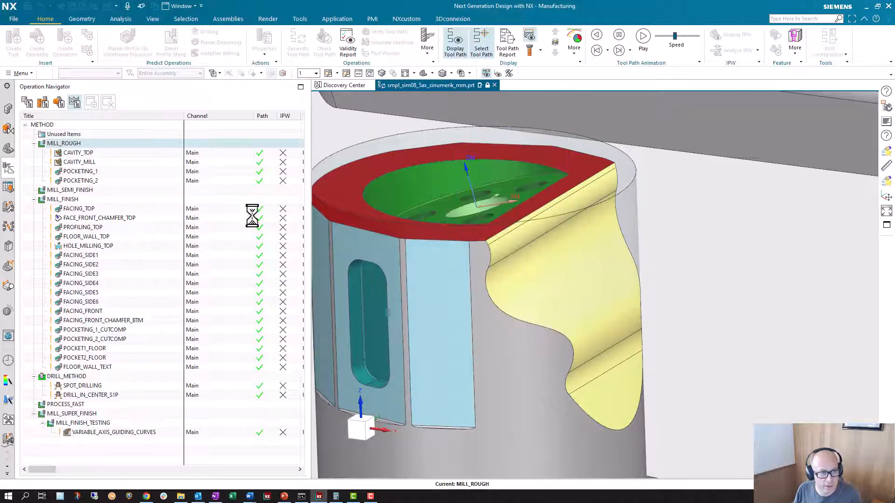
# Make the CAVITY_TOP operation inherit its tolerances from the MILL_ROUGH method instead of using locally defined values.
pyautogui.click(80, 153)
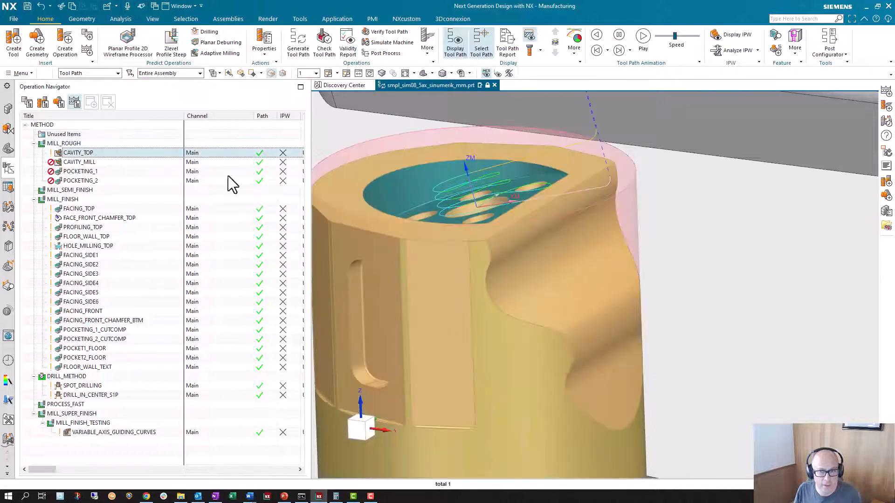
pyautogui.click(94, 153)
pyautogui.doubleClick(61, 153)
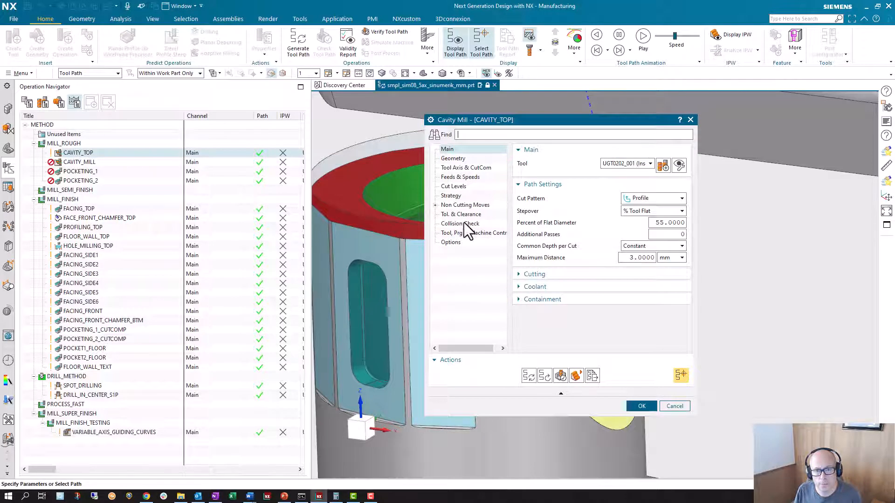
pyautogui.click(456, 215)
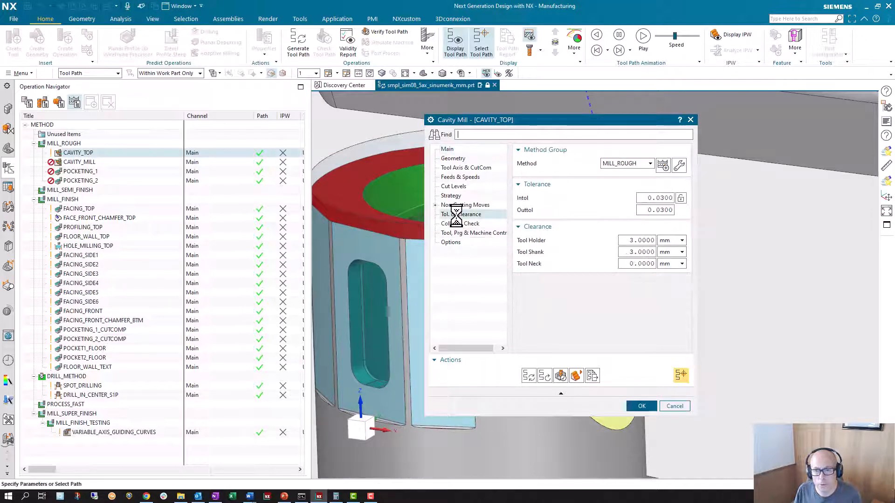
pyautogui.click(681, 198)
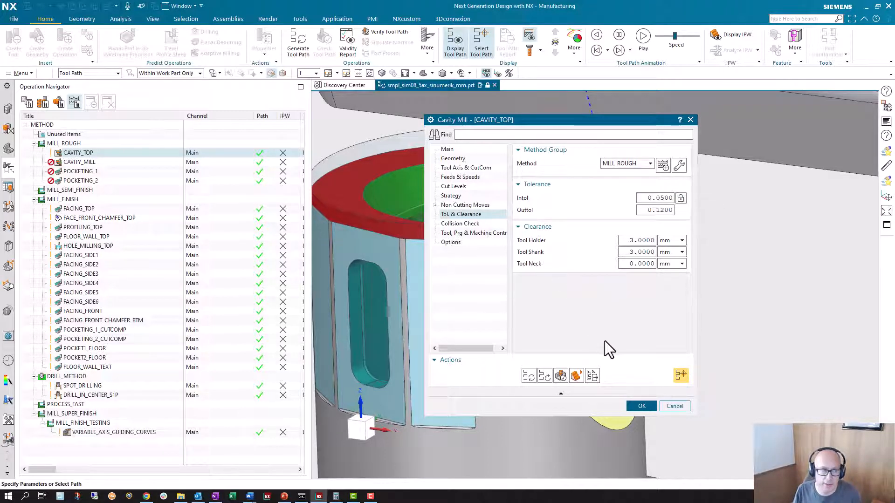
pyautogui.click(641, 406)
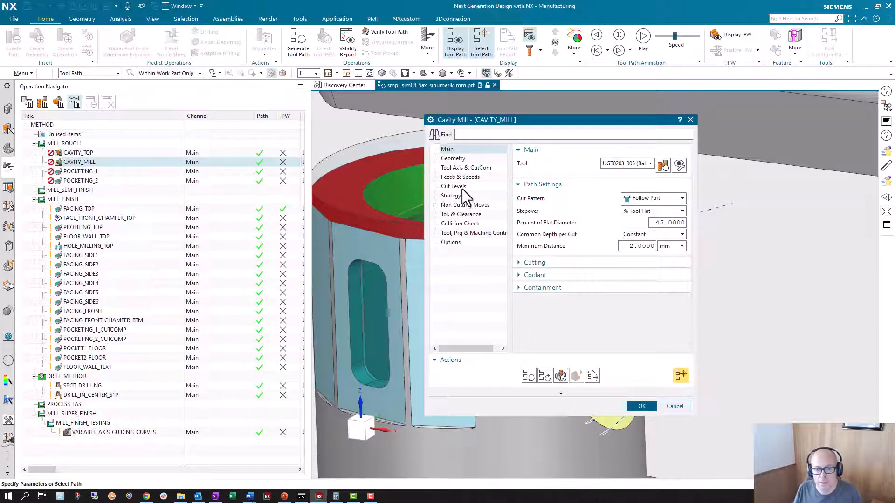
# Check the tolerances of the CAVITY_MILL operation and the stock and tolerance settings of the MILL_SEMI_FINISH method.
pyautogui.click(459, 214)
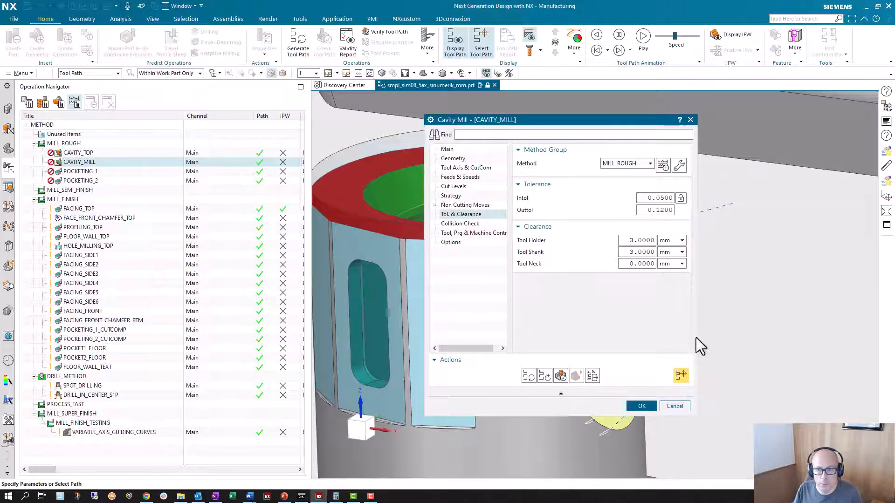
pyautogui.click(674, 406)
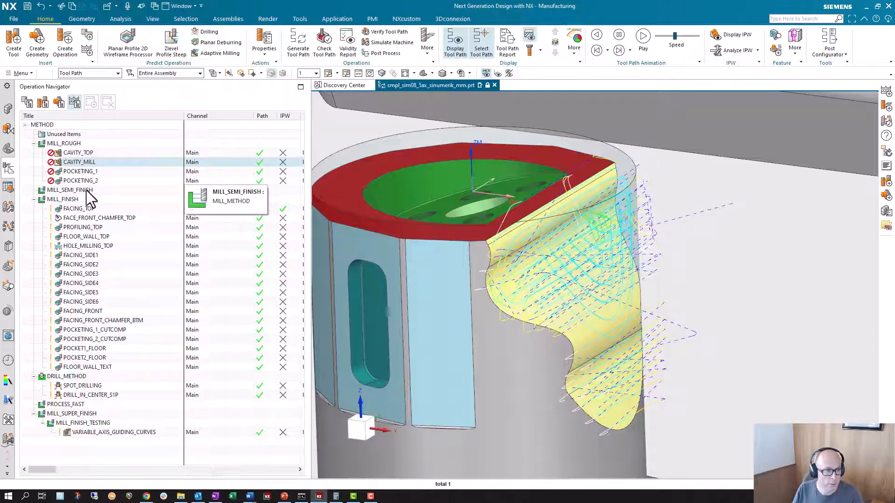
pyautogui.click(103, 190)
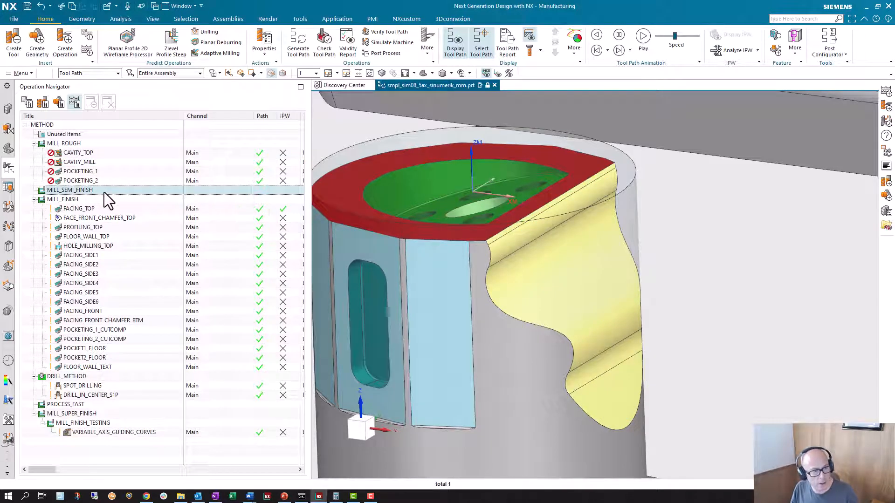
pyautogui.doubleClick(105, 192)
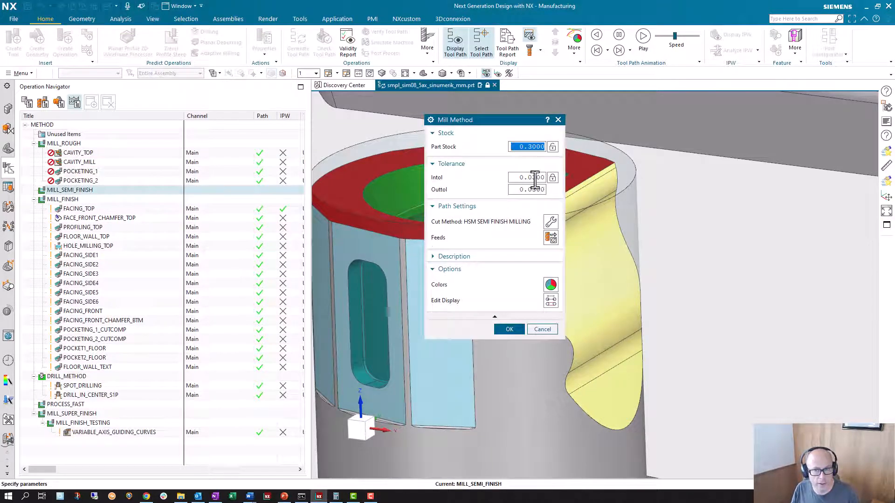
pyautogui.click(542, 329)
# Rename the MILL_SEMI_FINISH method as MILL_SEMI_FINISH-0.03ST-0.02TOL.
pyautogui.click(107, 190)
pyautogui.click(108, 192)
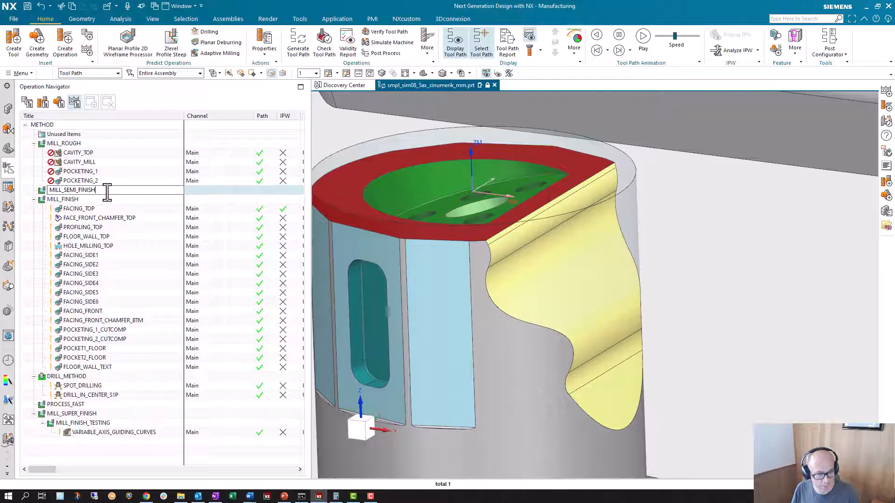
pyautogui.write('-0.02')
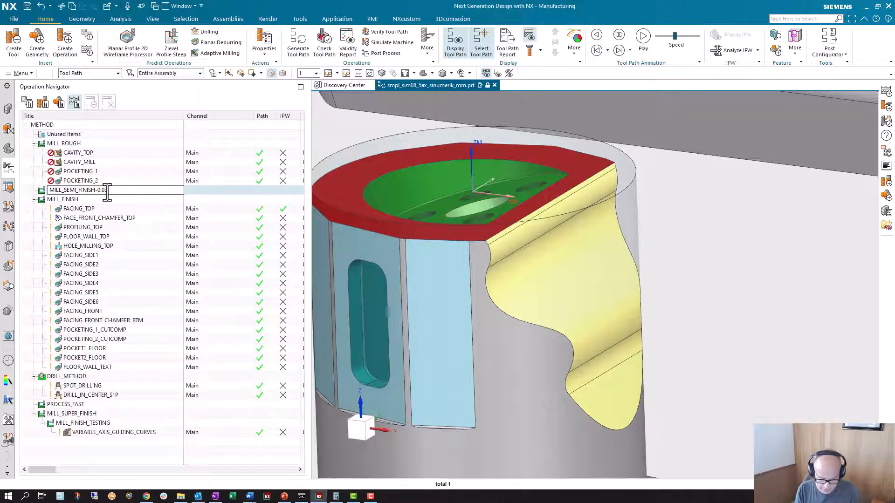
pyautogui.write('ST')
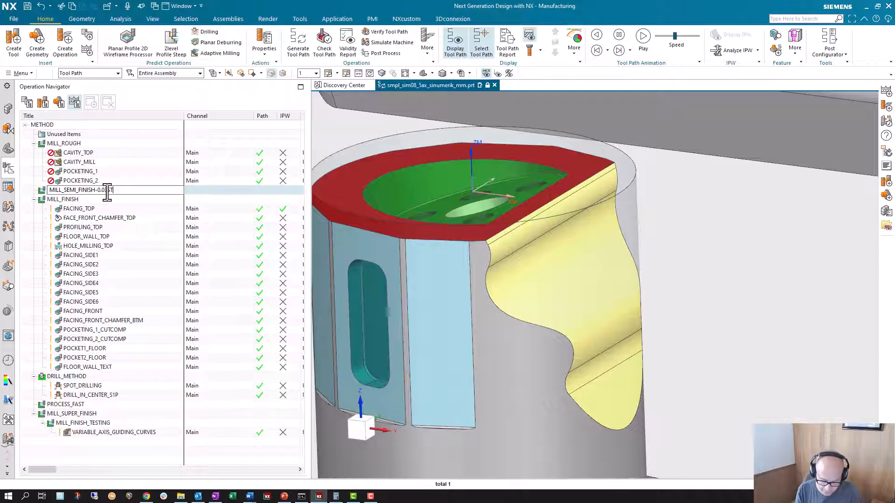
pyautogui.write('-0.02tol')
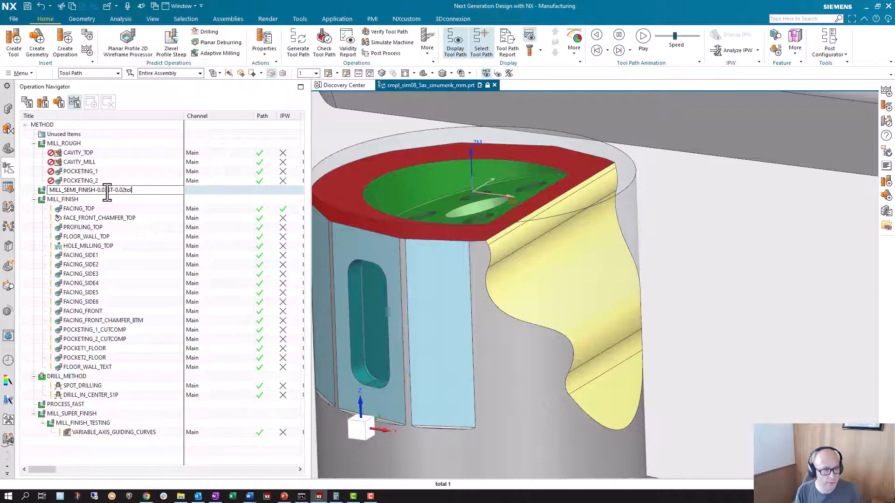
pyautogui.press('BackSpace')
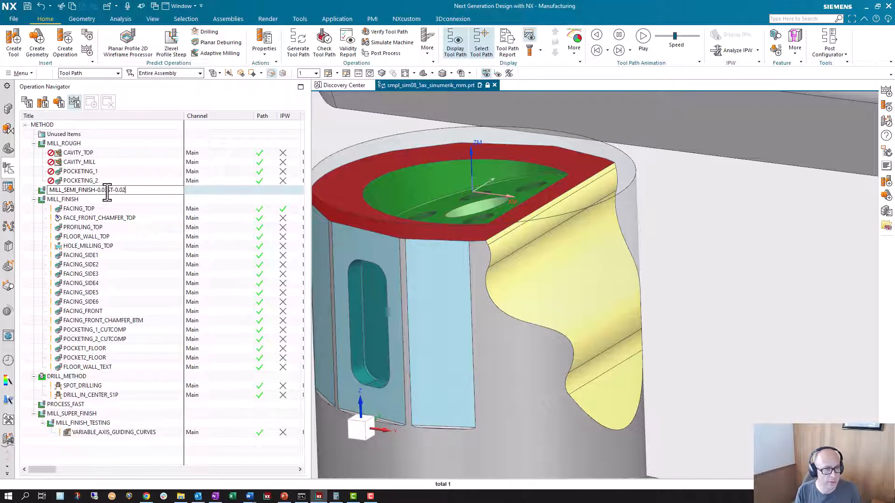
pyautogui.write('TOL')
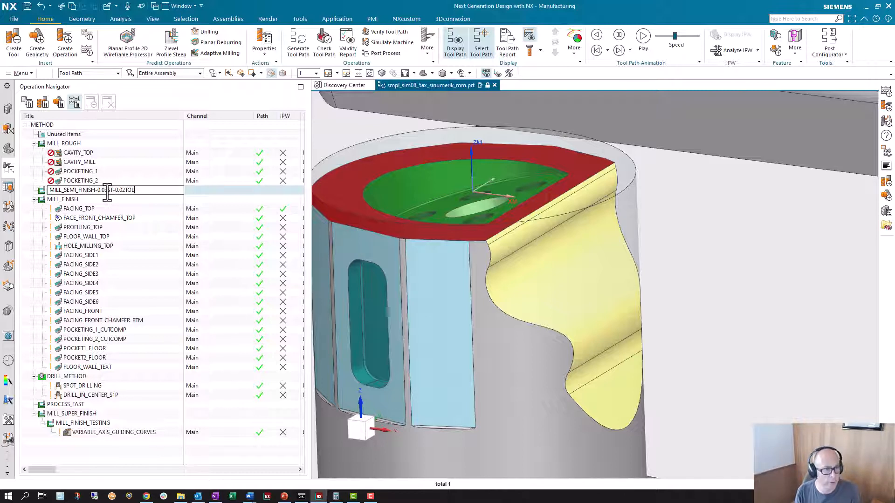
pyautogui.press('Return')
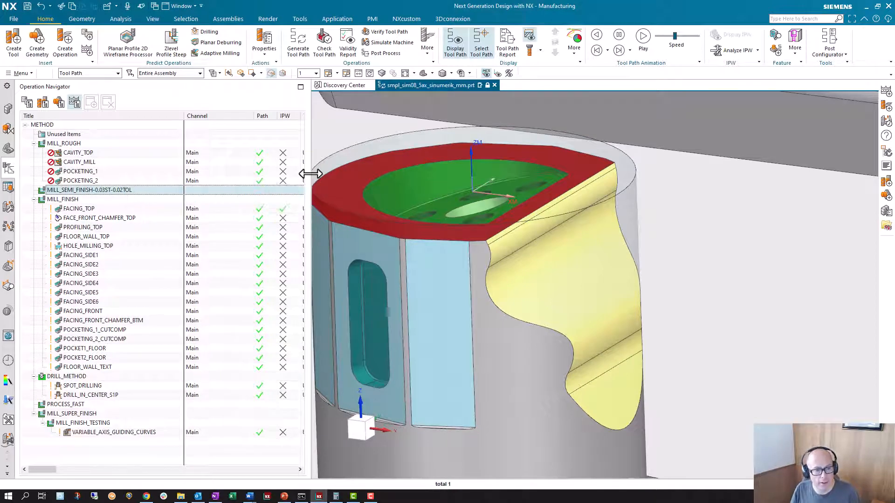
# Widen the Operation Navigator and bring its Method, Stock, Floor Stock and Depth of Cut columns into view.
pyautogui.moveTo(306, 174); pyautogui.dragTo(828, 171)
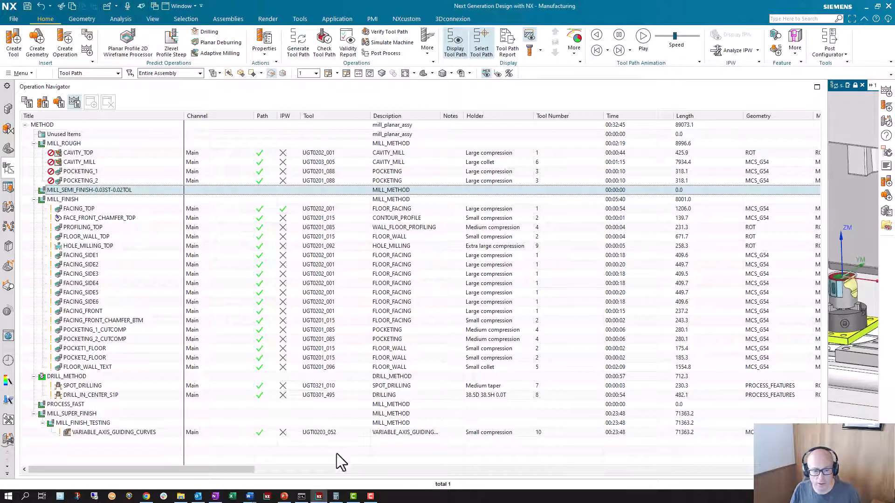
pyautogui.moveTo(240, 468); pyautogui.dragTo(799, 457)
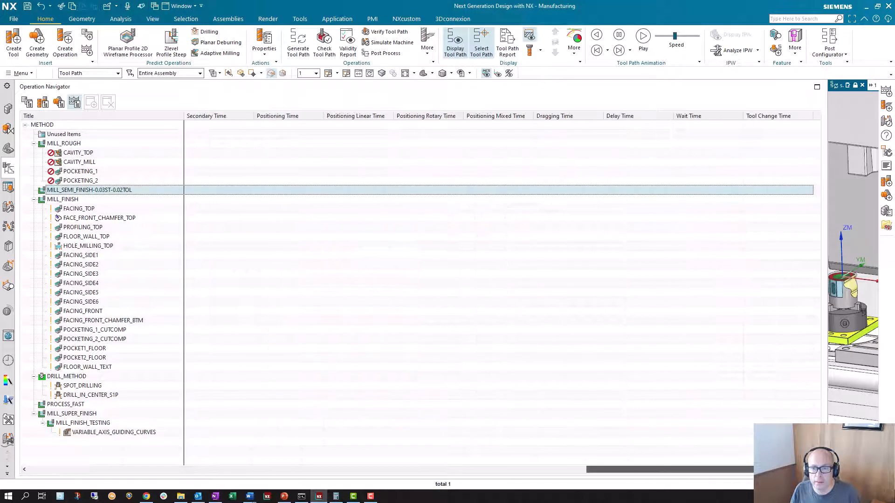
pyautogui.moveTo(741, 470); pyautogui.dragTo(328, 485)
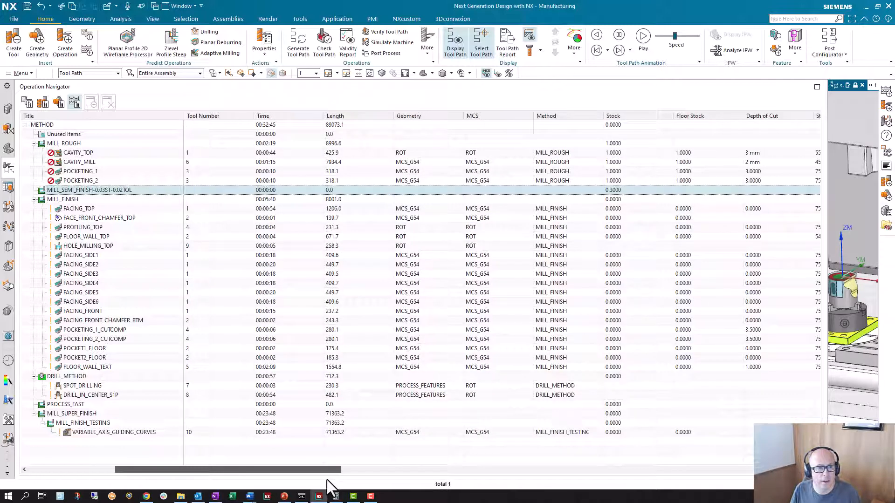
pyautogui.rightClick(155, 203)
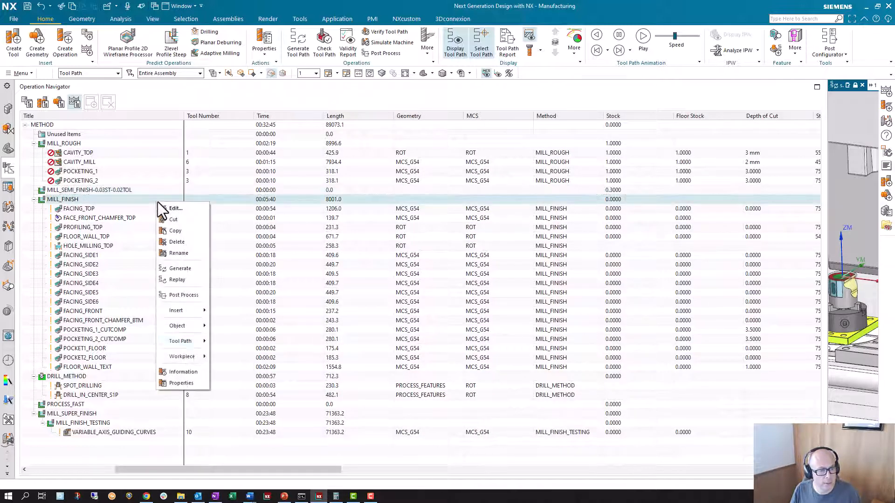
pyautogui.click(192, 382)
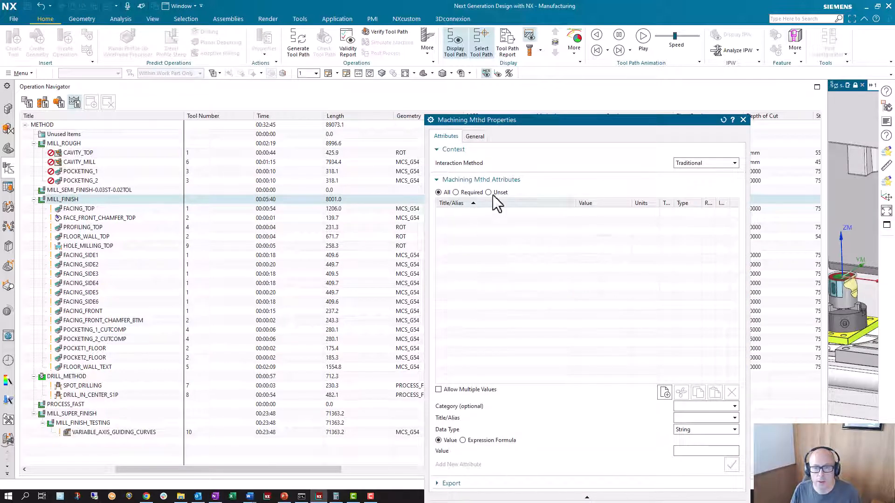
pyautogui.click(743, 119)
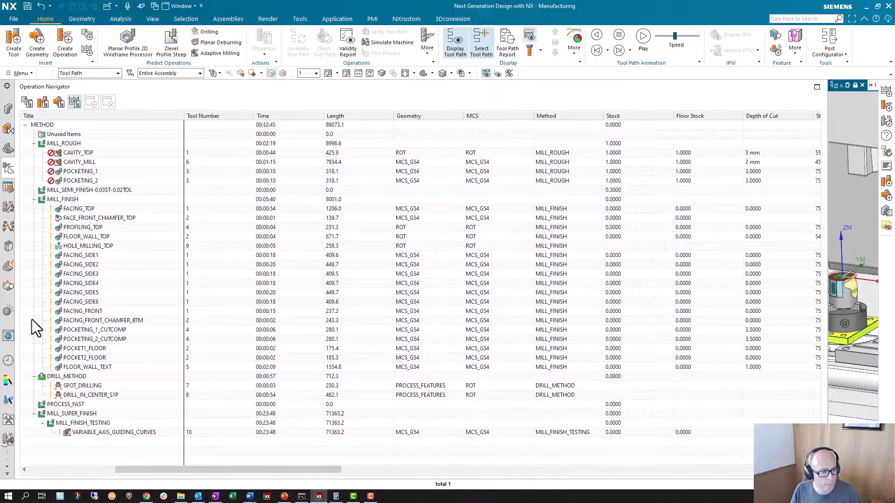
# Examine the column list and saved configurations in the column configuration of the machining method view.
pyautogui.rightClick(29, 319)
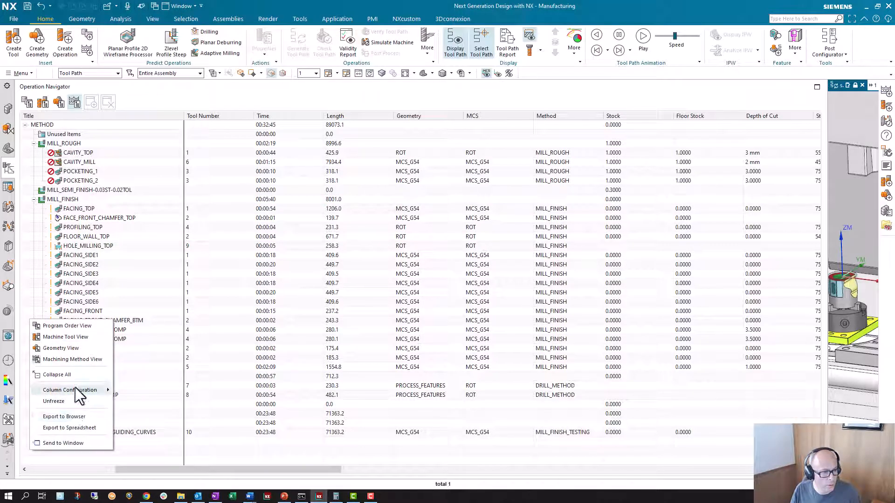
pyautogui.moveTo(74, 388)
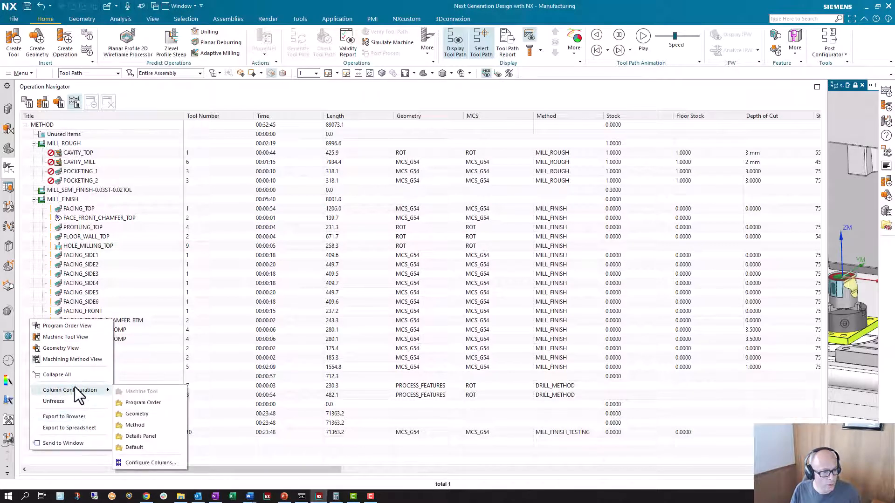
pyautogui.click(135, 462)
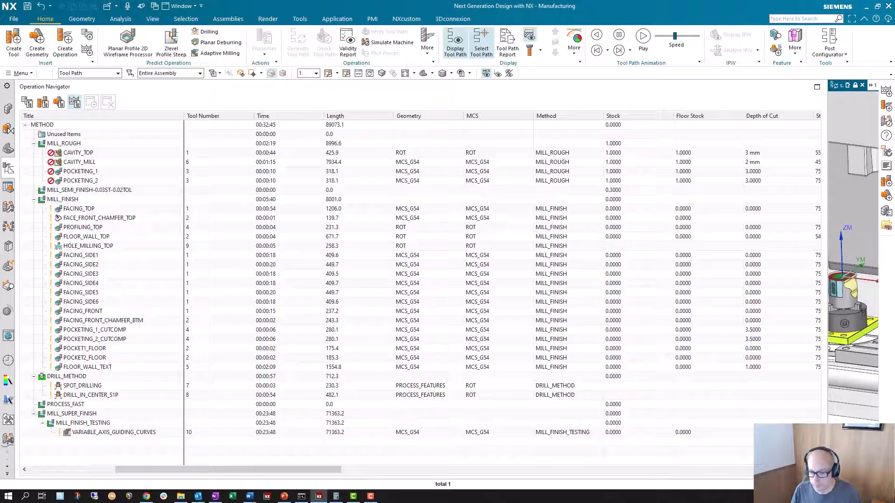
pyautogui.moveTo(707, 256); pyautogui.dragTo(279, 221)
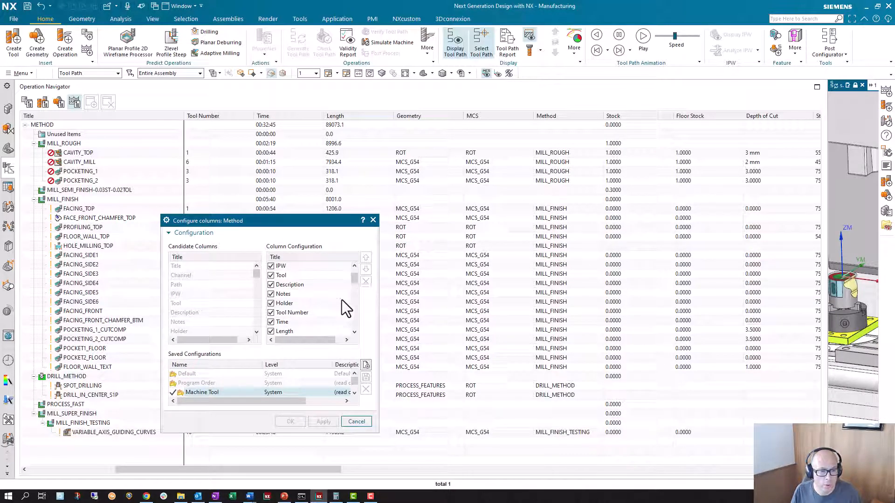
pyautogui.scroll(-1, 341, 301)
pyautogui.scroll(-2, 340, 300)
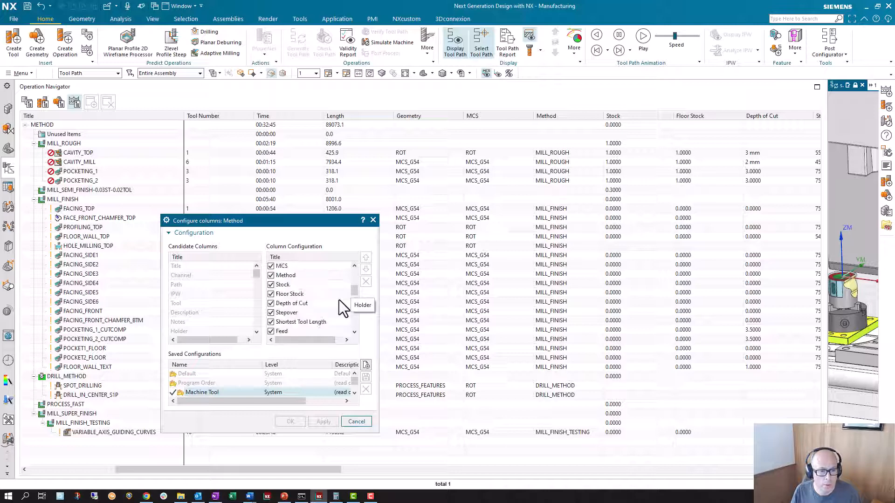
pyautogui.scroll(-1, 334, 308)
pyautogui.scroll(-4, 335, 308)
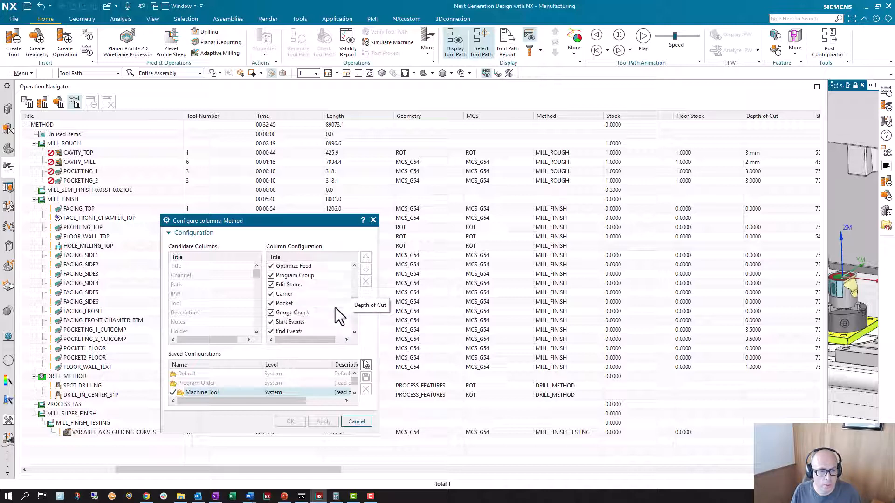
pyautogui.scroll(-2, 335, 308)
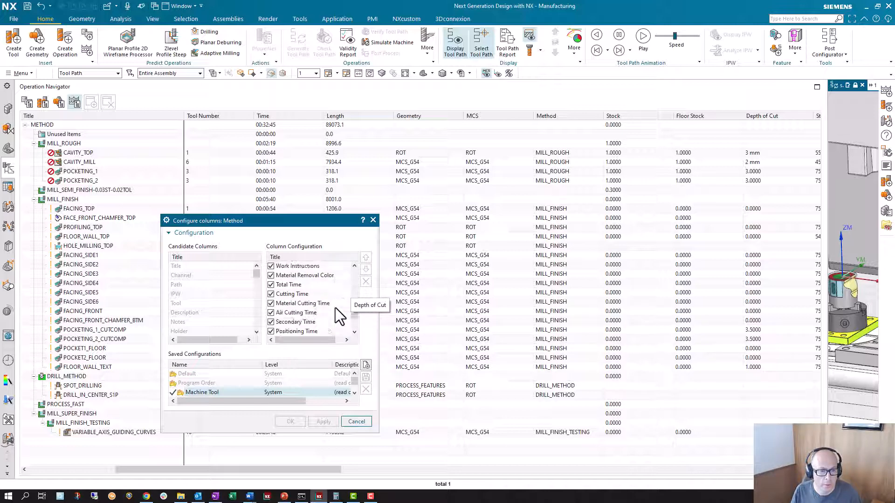
pyautogui.scroll(-1, 334, 308)
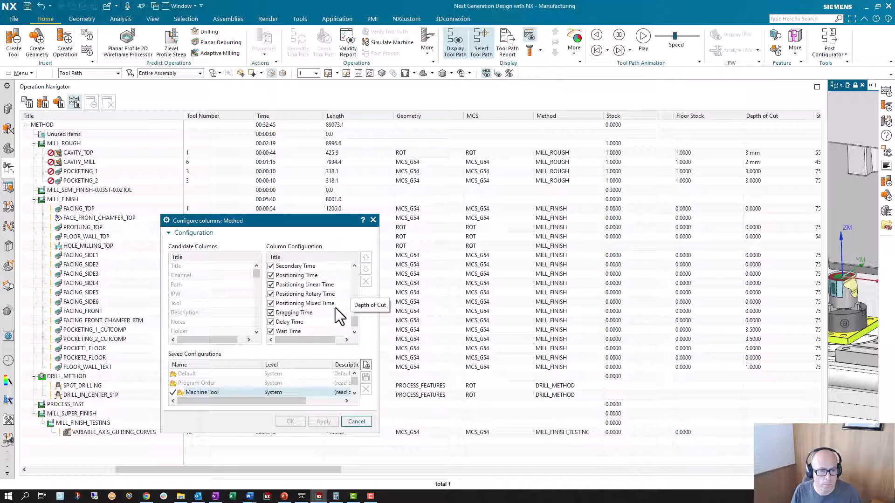
pyautogui.scroll(2, 335, 307)
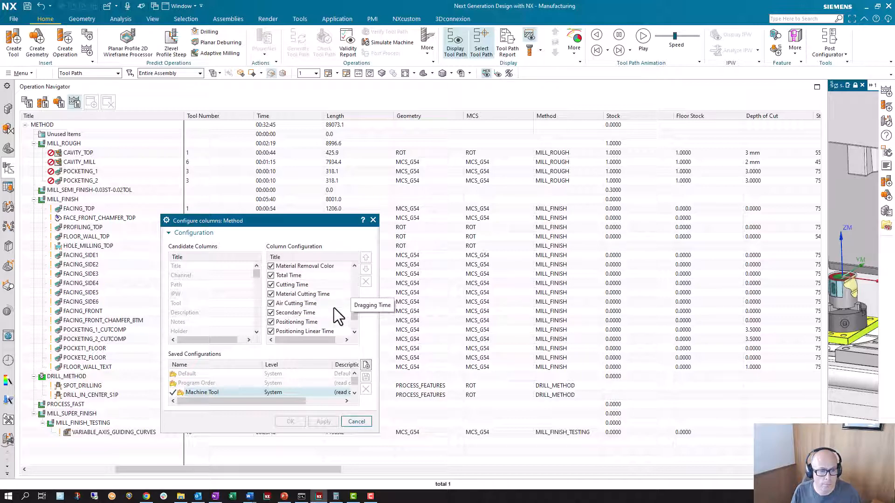
pyautogui.scroll(4, 334, 308)
pyautogui.scroll(-1, 244, 379)
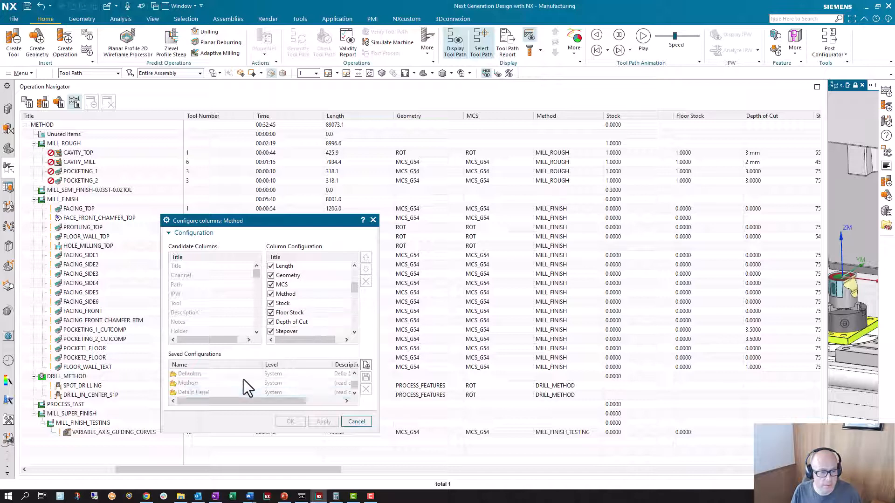
pyautogui.click(228, 390)
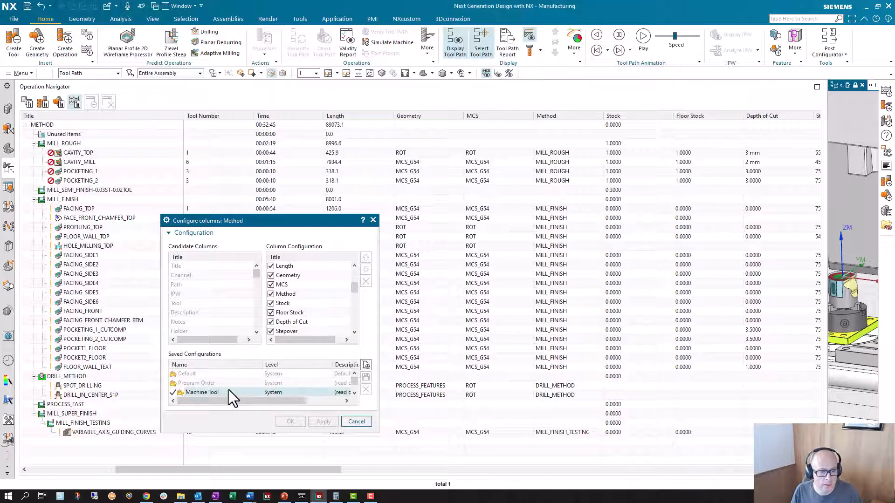
pyautogui.click(355, 424)
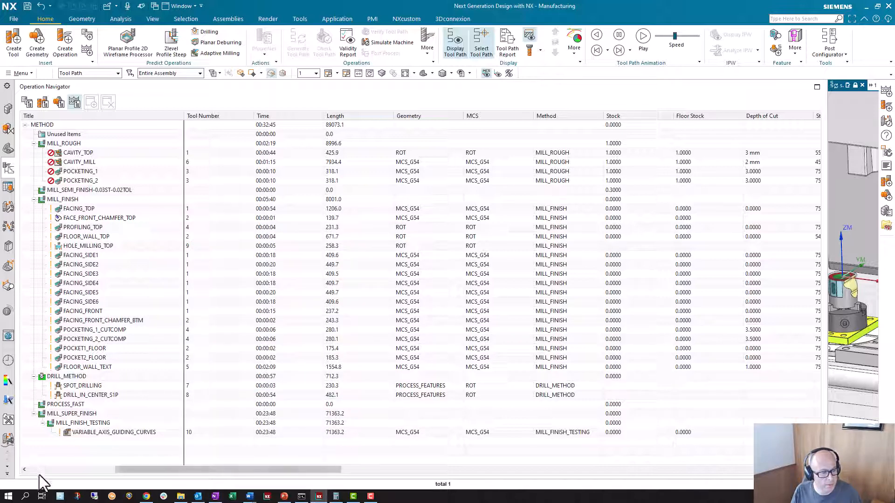
# Examine the stock values of the finishing operations, including POCKETING_1_CUTCOMP, and of the semi-finish method.
pyautogui.click(96, 357)
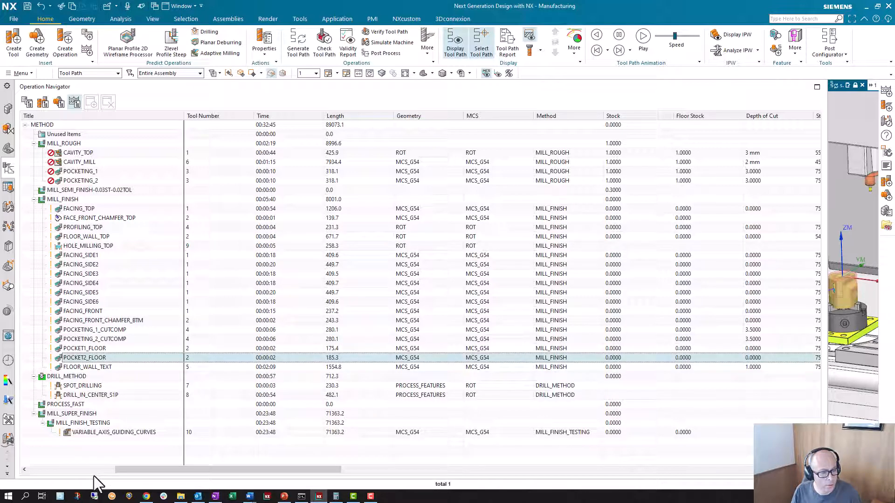
pyautogui.click(96, 451)
pyautogui.click(114, 330)
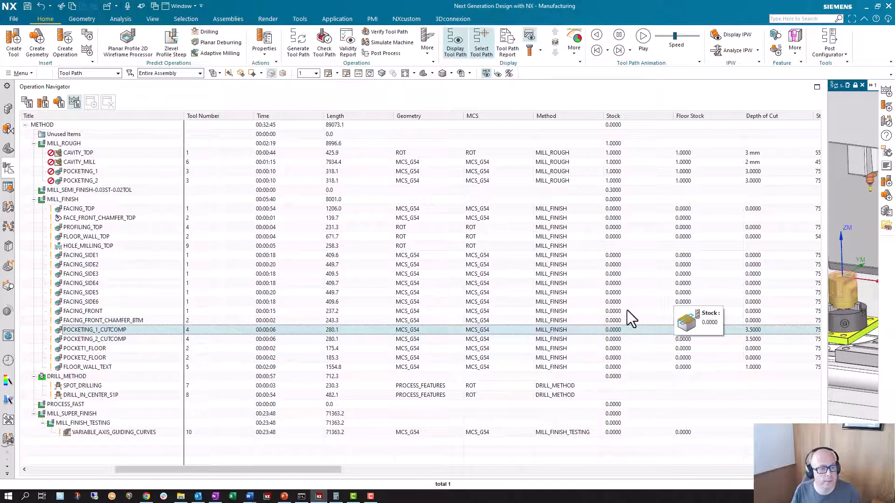
pyautogui.click(111, 193)
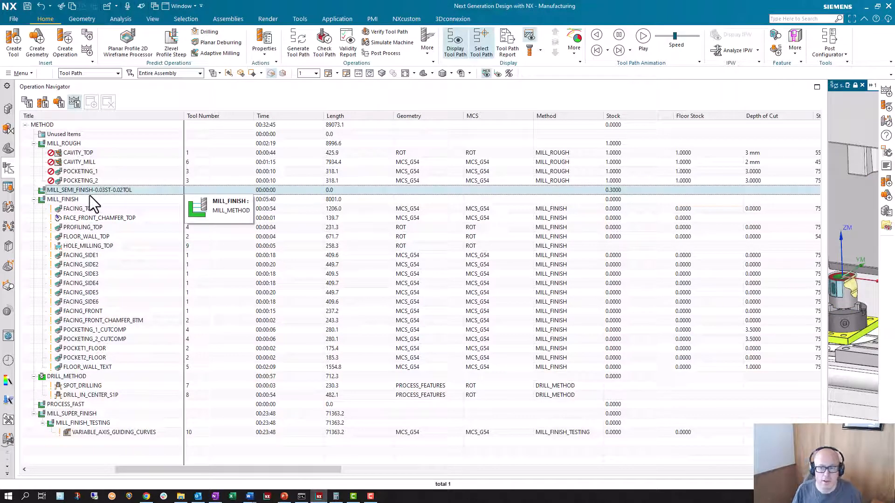
# Look over the operations in the program order view, and return to the machining method view.
pyautogui.click(28, 103)
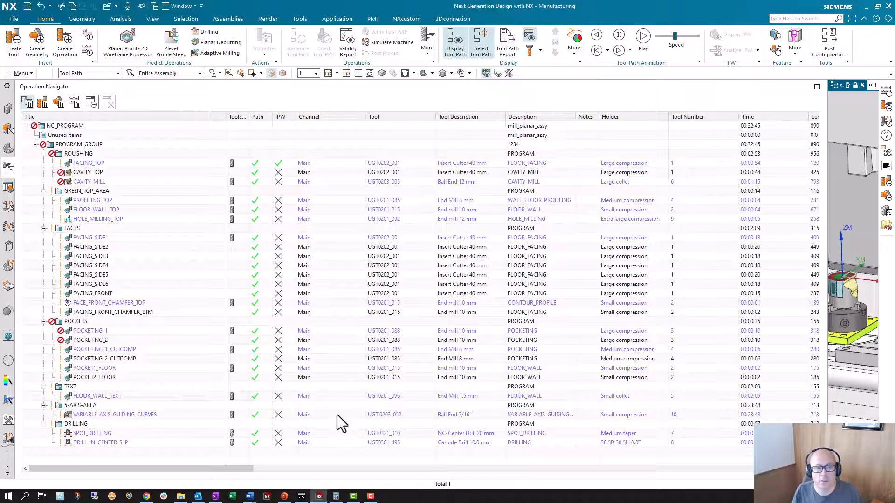
pyautogui.moveTo(235, 470); pyautogui.dragTo(155, 483)
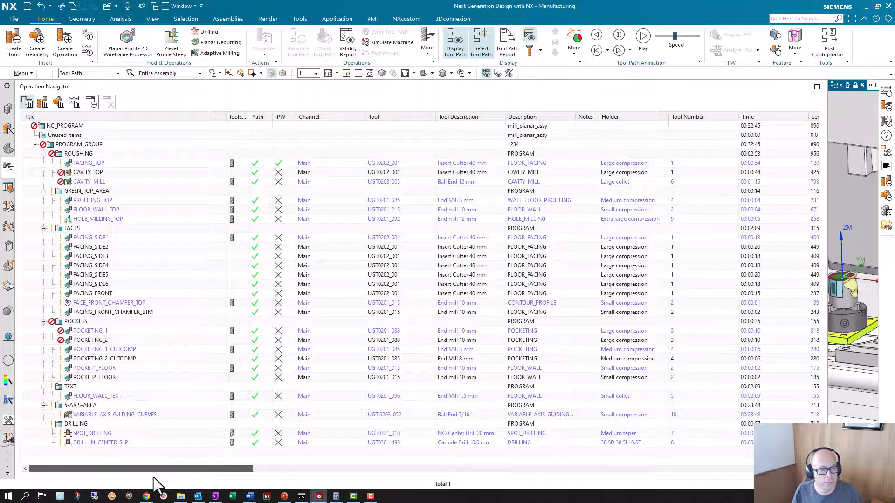
pyautogui.click(75, 103)
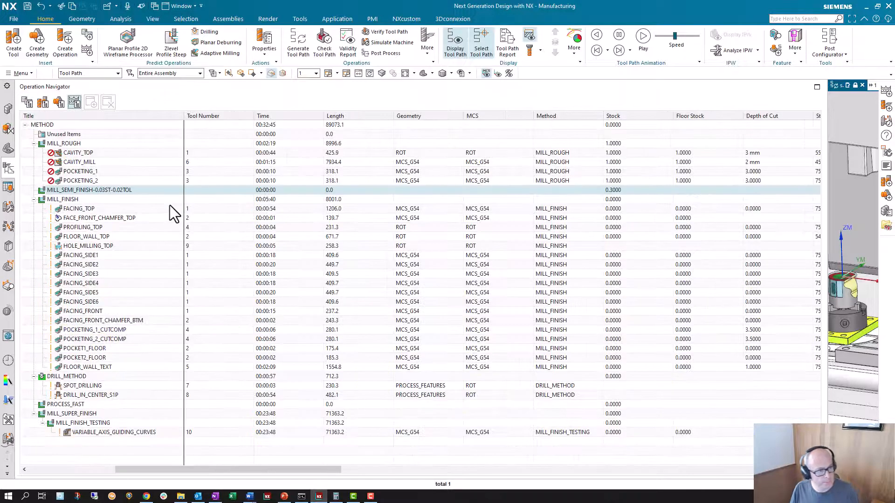
# Check the part stock and tolerance settings of the MILL_FINISH method.
pyautogui.click(83, 151)
pyautogui.click(95, 190)
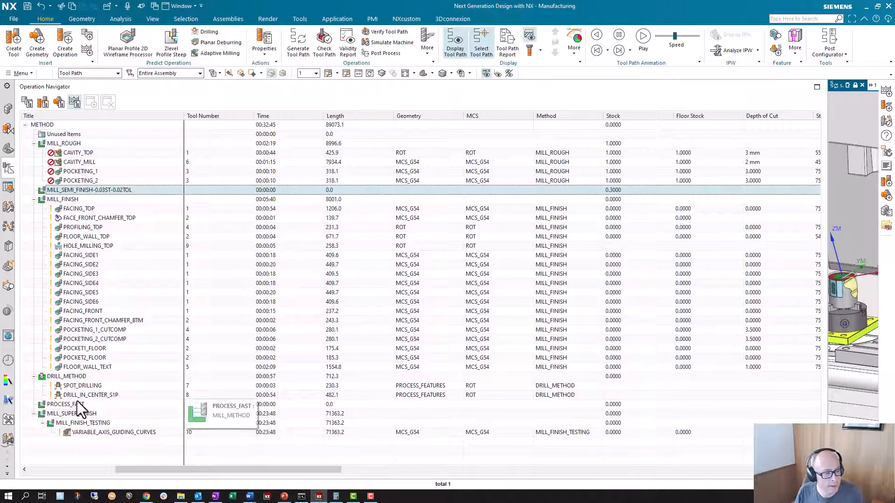
pyautogui.doubleClick(63, 199)
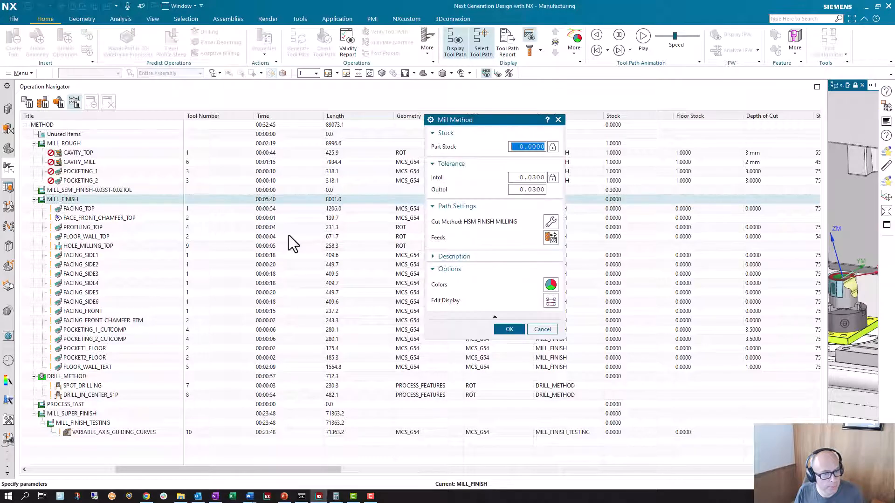
pyautogui.click(543, 329)
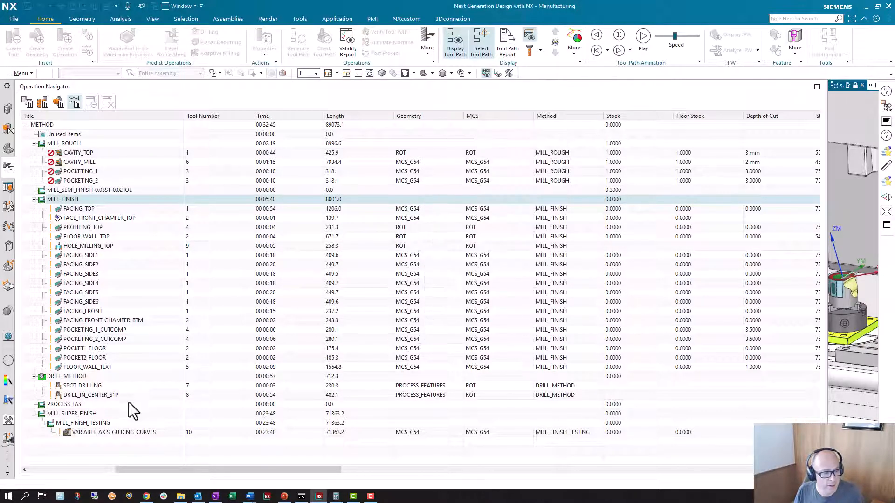
# Move the MILL_FINISH_TESTING method out of MILL_SUPER_FINISH so it sits directly under METHOD.
pyautogui.click(94, 423)
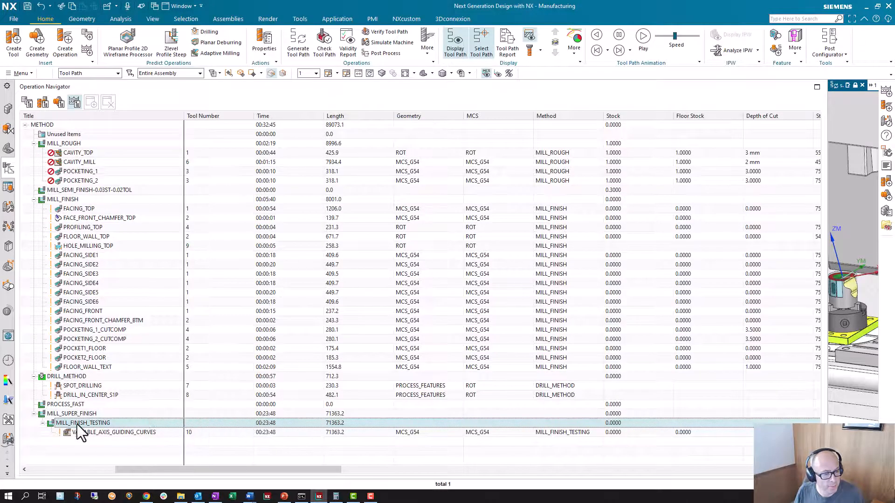
pyautogui.moveTo(76, 422); pyautogui.dragTo(59, 445)
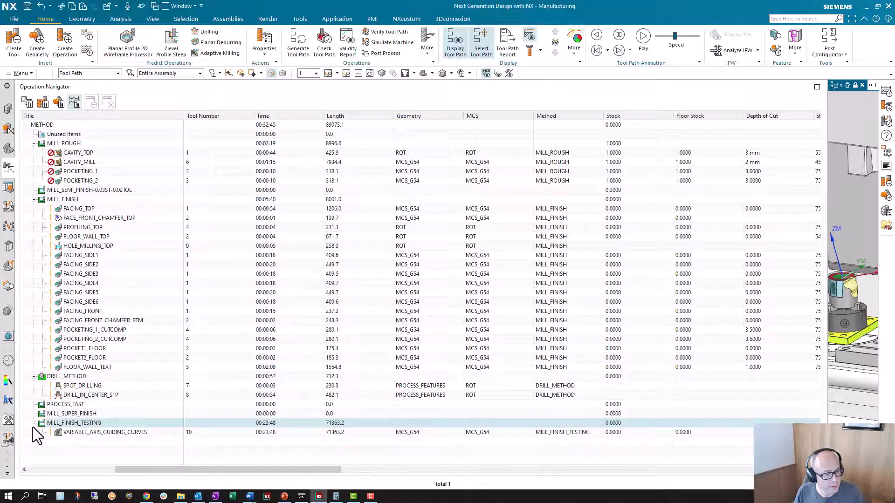
# Collapse the MILL_FINISH_TESTING, DRILL_METHOD, MILL_FINISH and MILL_ROUGH methods in the method tree.
pyautogui.click(33, 423)
pyautogui.click(33, 376)
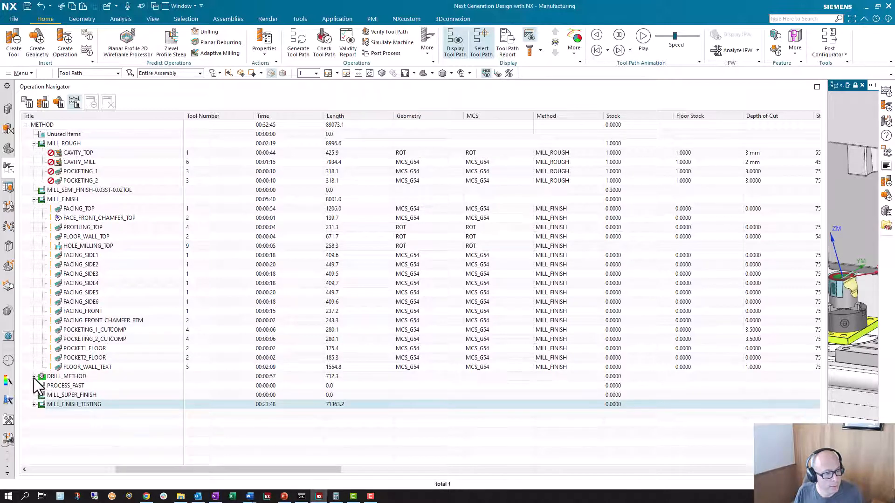
pyautogui.click(34, 199)
pyautogui.click(34, 144)
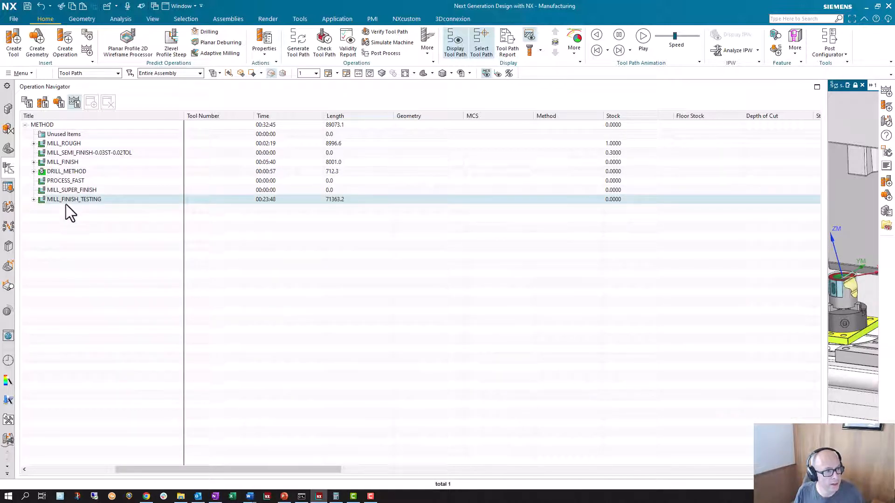
# Expand the MILL_FINISH_TESTING method and review its VARIABLE_AXIS_GUIDING_CURVES operation alongside the PROCESS_FAST method.
pyautogui.click(34, 200)
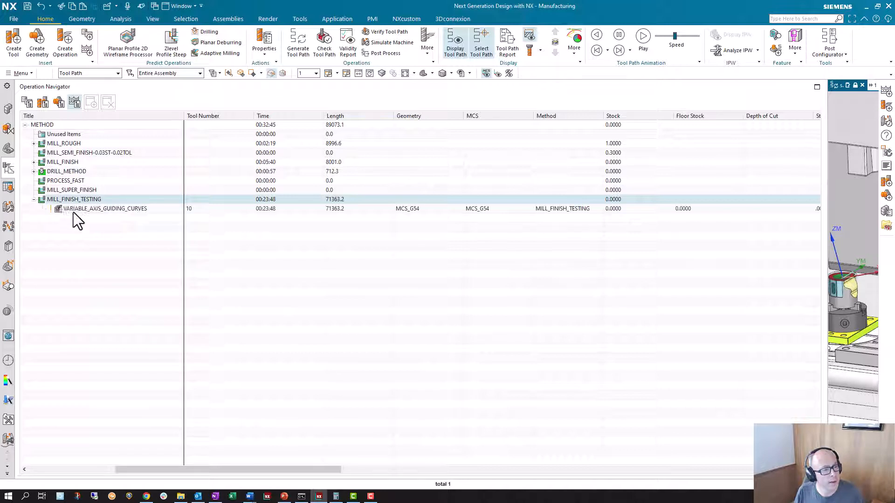
pyautogui.click(98, 209)
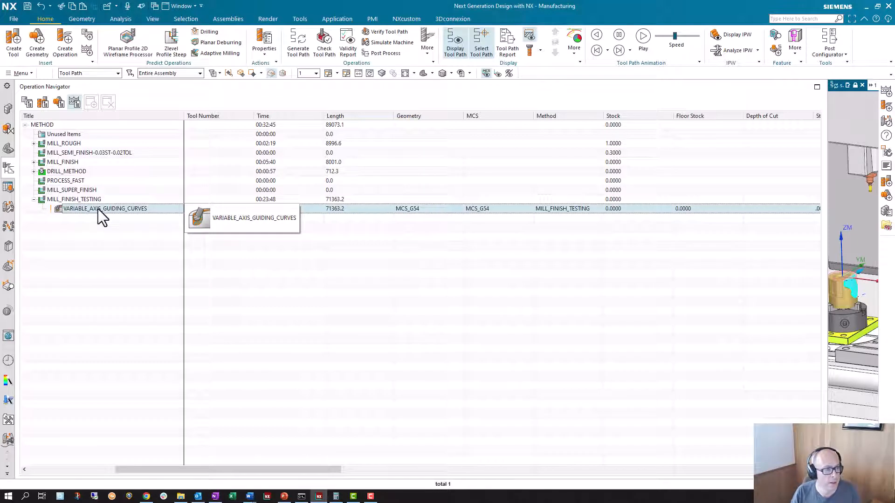
pyautogui.click(77, 182)
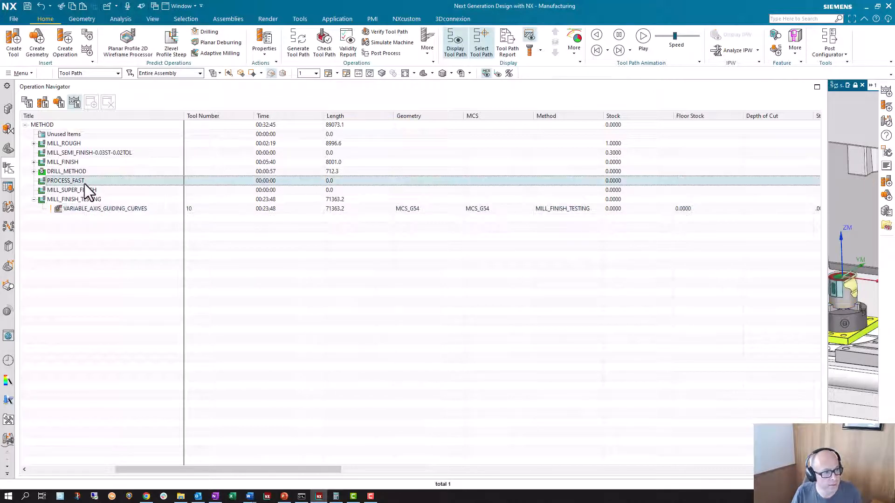
pyautogui.click(84, 198)
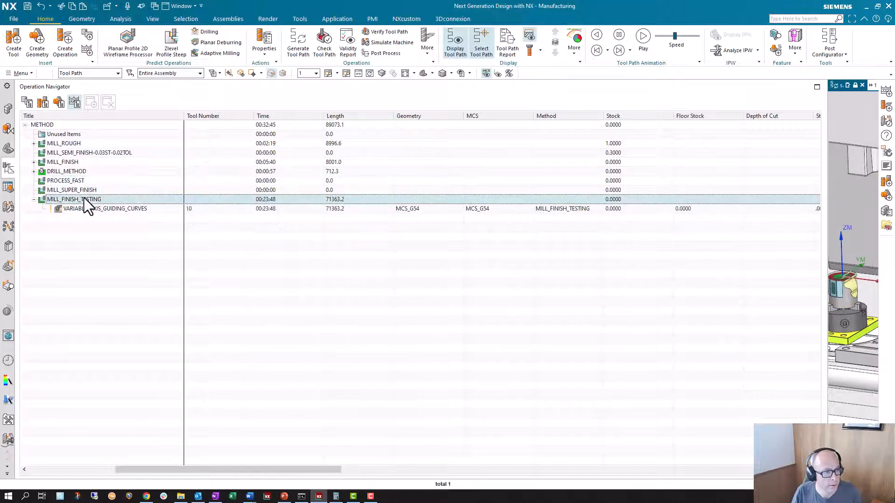
# Check the MILL_FINISH_TESTING method's tolerances, and set both Intol and Outtol of the MILL_SUPER_FINISH method to 0.0001.
pyautogui.doubleClick(84, 198)
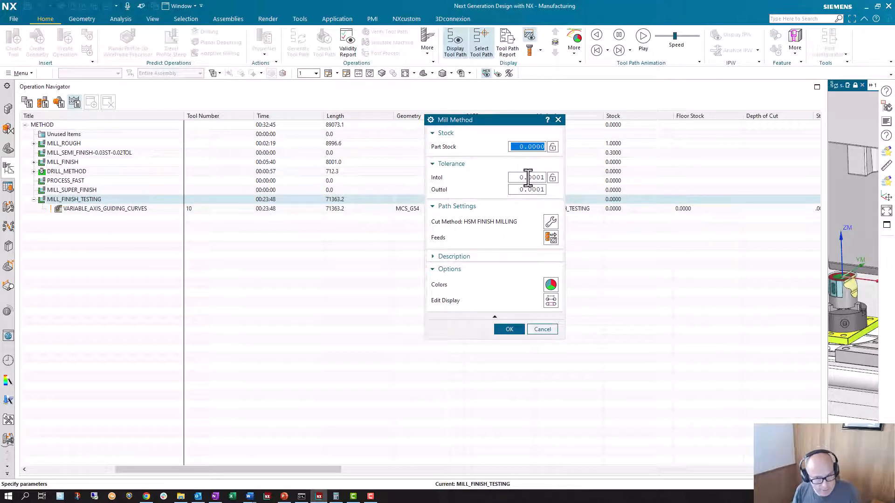
pyautogui.click(542, 329)
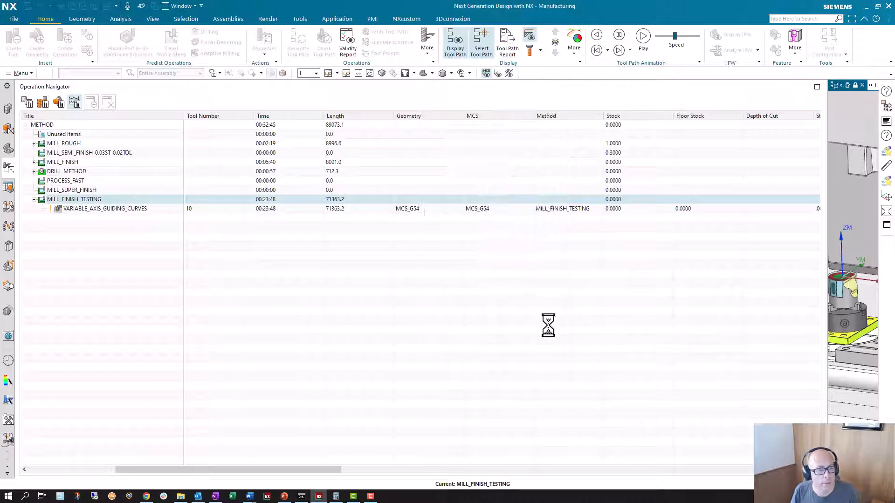
pyautogui.doubleClick(80, 191)
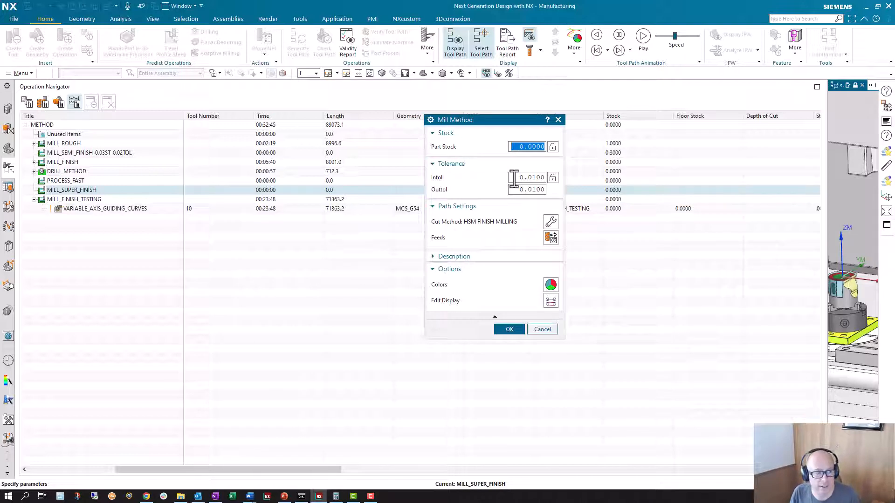
pyautogui.click(528, 179)
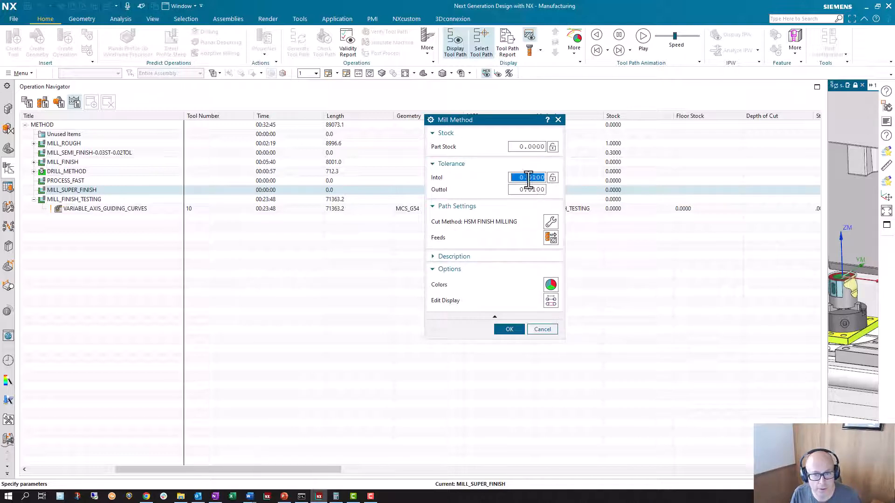
pyautogui.write('0.00')
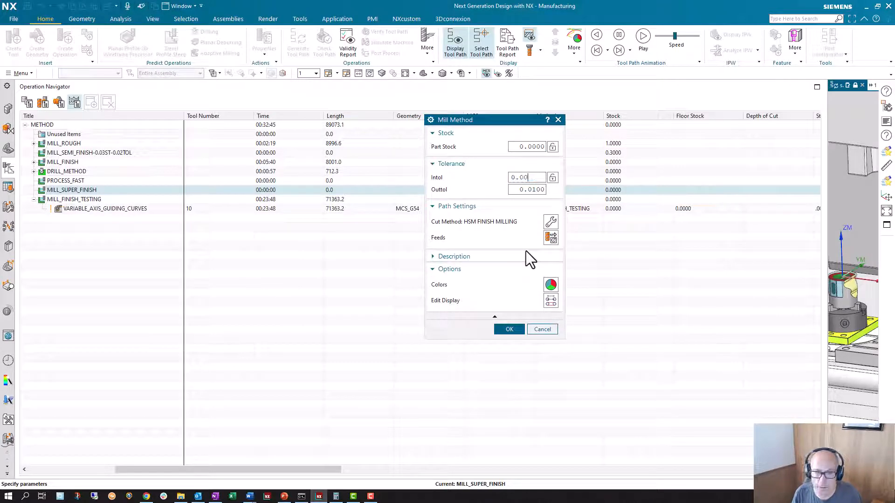
pyautogui.write('01')
pyautogui.press('Tab')
pyautogui.write('0.0001')
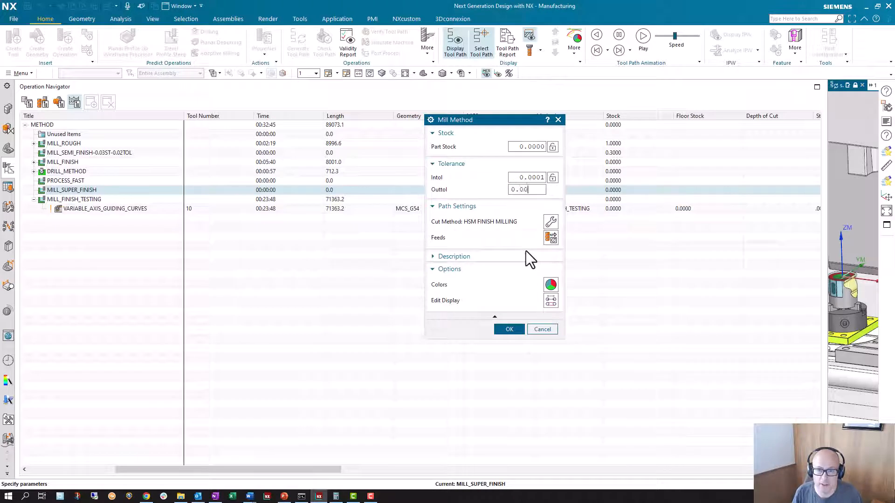
pyautogui.click(510, 330)
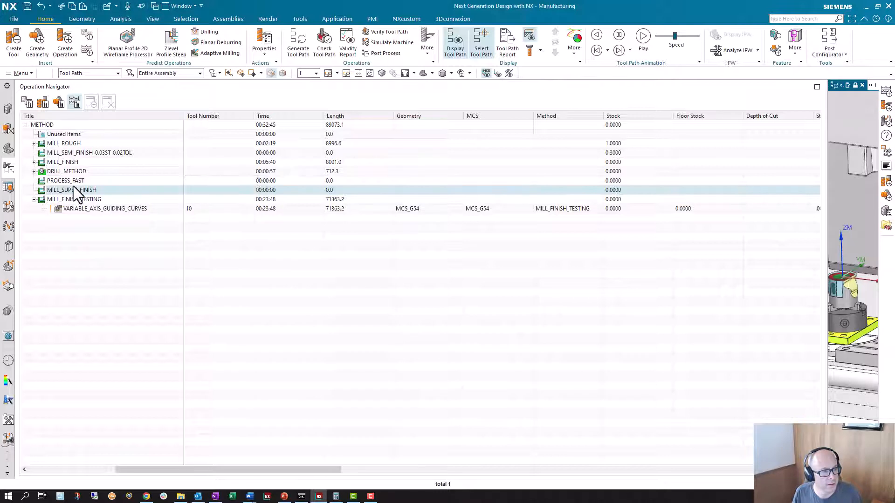
# Set both the Intol and Outtol tolerances of the PROCESS_FAST method to 0.5.
pyautogui.click(67, 180)
pyautogui.doubleClick(66, 179)
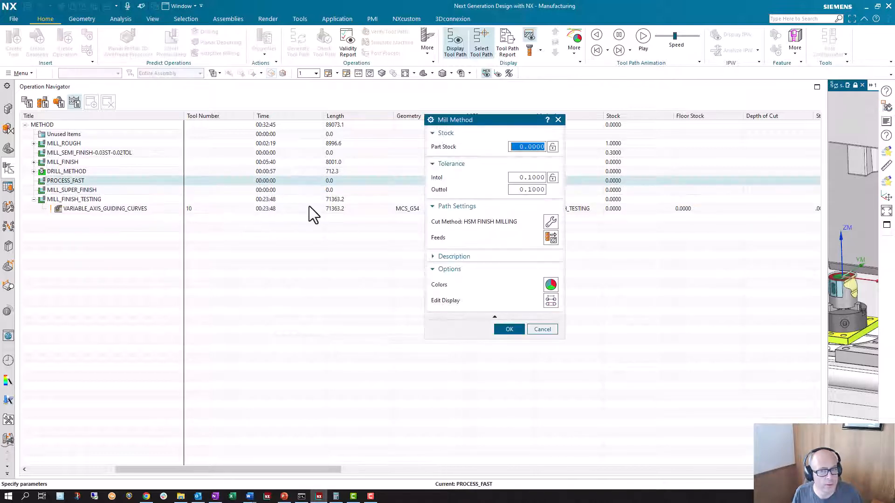
pyautogui.click(527, 178)
pyautogui.write('0.5')
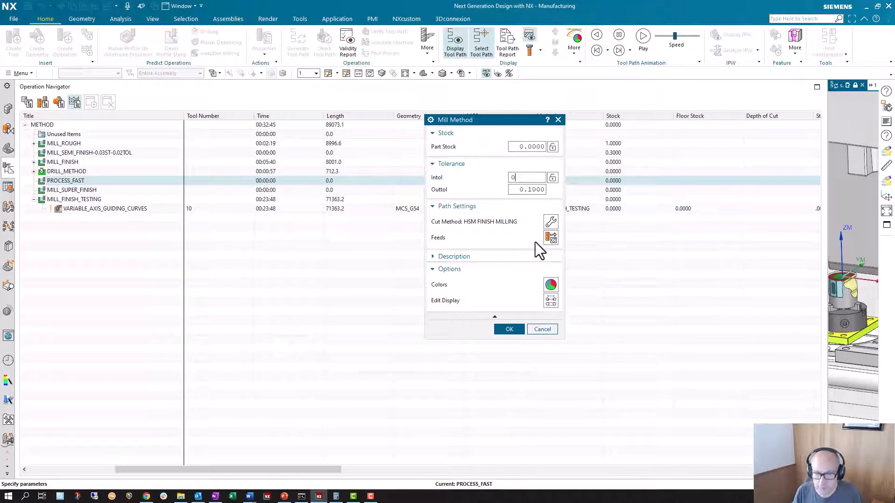
pyautogui.press('Tab')
pyautogui.write('0.5')
pyautogui.press('Tab')
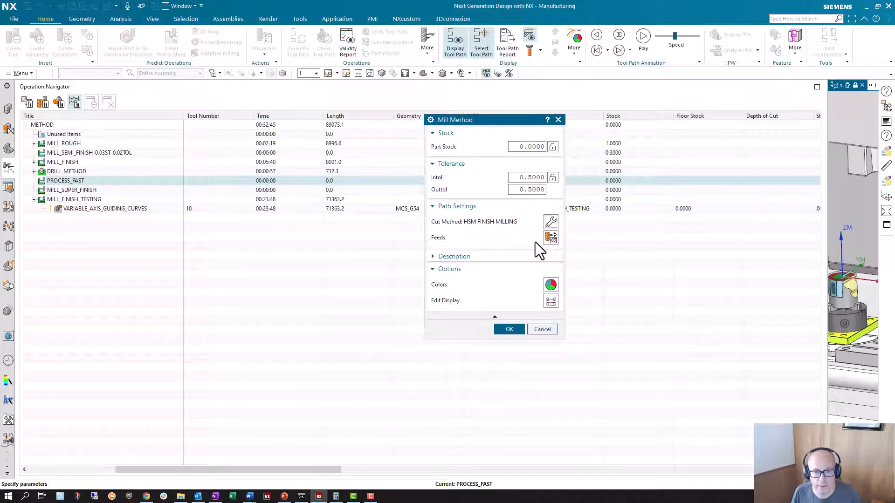
pyautogui.click(512, 329)
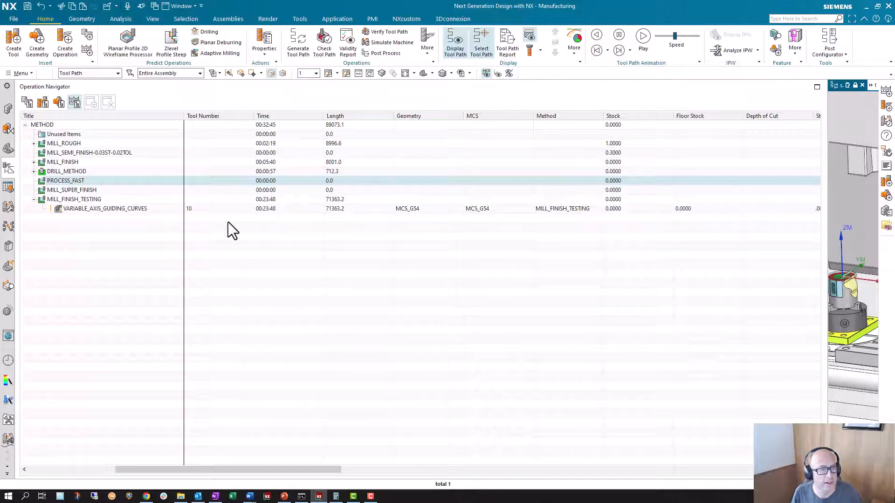
# Narrow the Operation Navigator and move the MILL_FINISH_TESTING method under PROCESS_FAST.
pyautogui.moveTo(826, 230); pyautogui.dragTo(261, 238)
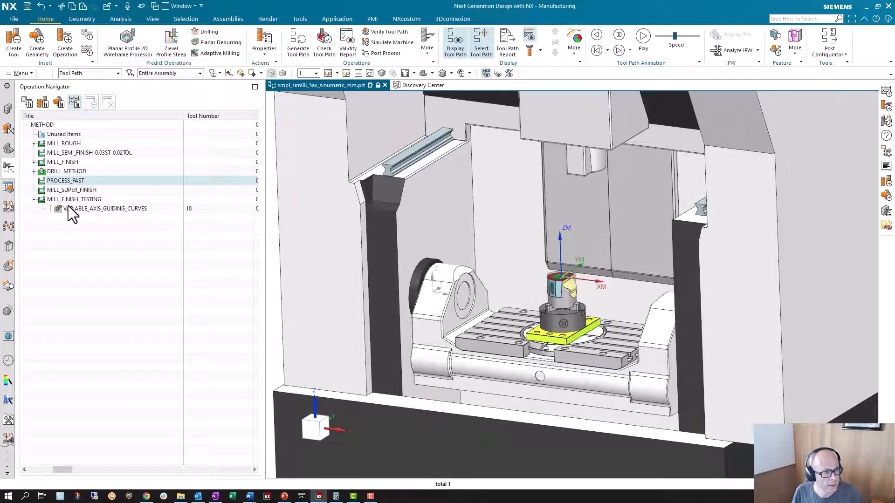
pyautogui.moveTo(65, 199); pyautogui.dragTo(84, 182)
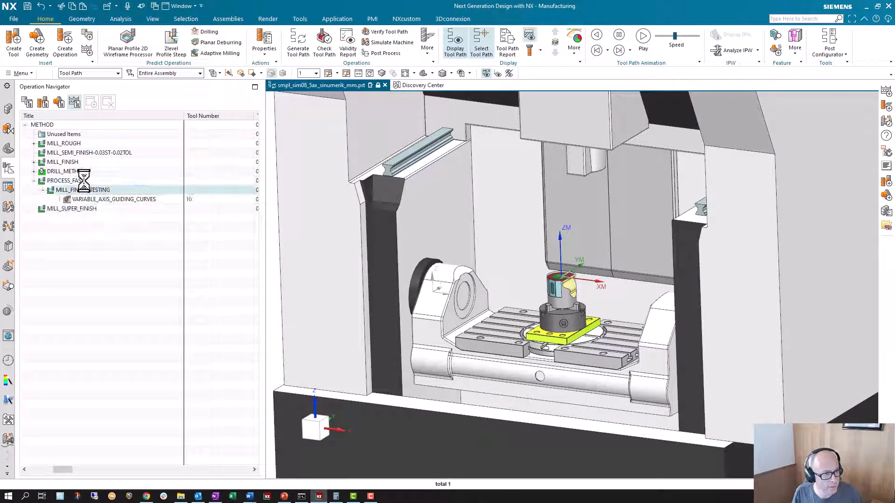
# Set the VARIABLE_AXIS_GUIDING_CURVES operation's tolerances to be inherited from its method.
pyautogui.doubleClick(112, 199)
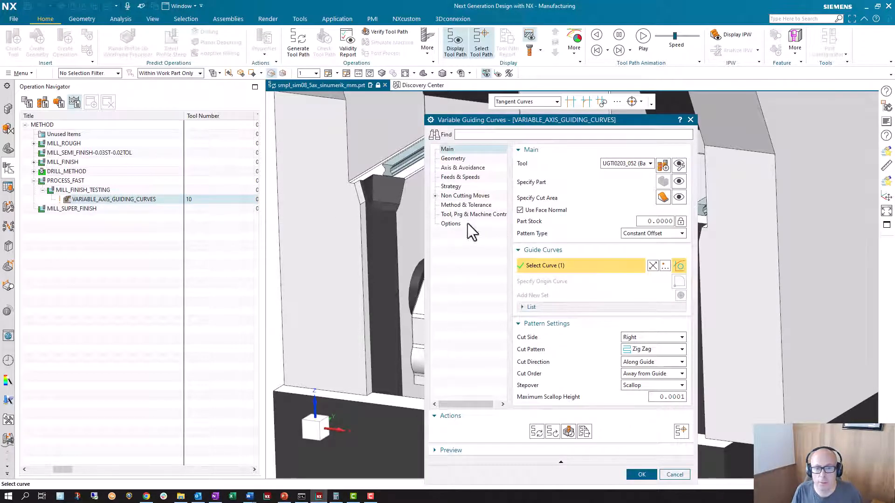
pyautogui.click(454, 214)
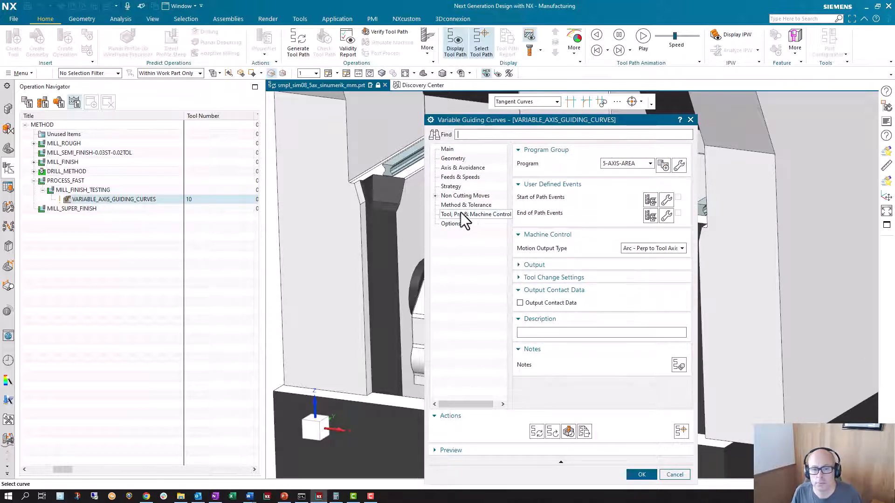
pyautogui.click(435, 195)
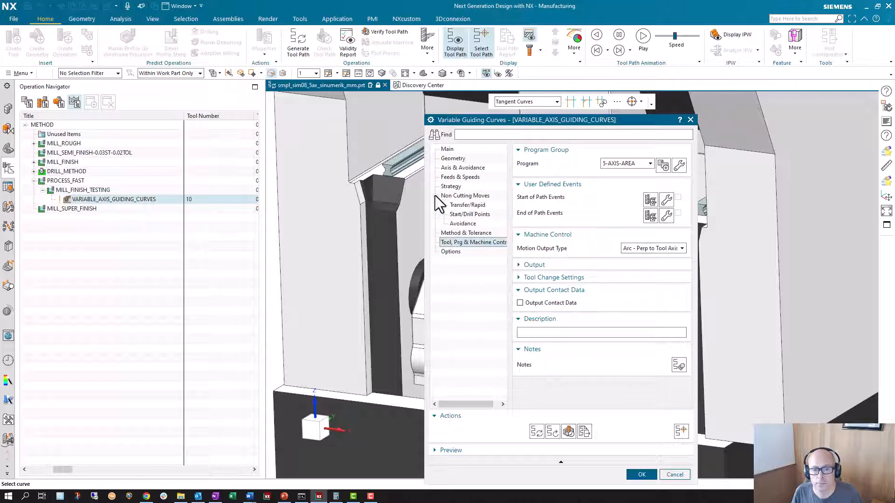
pyautogui.click(465, 234)
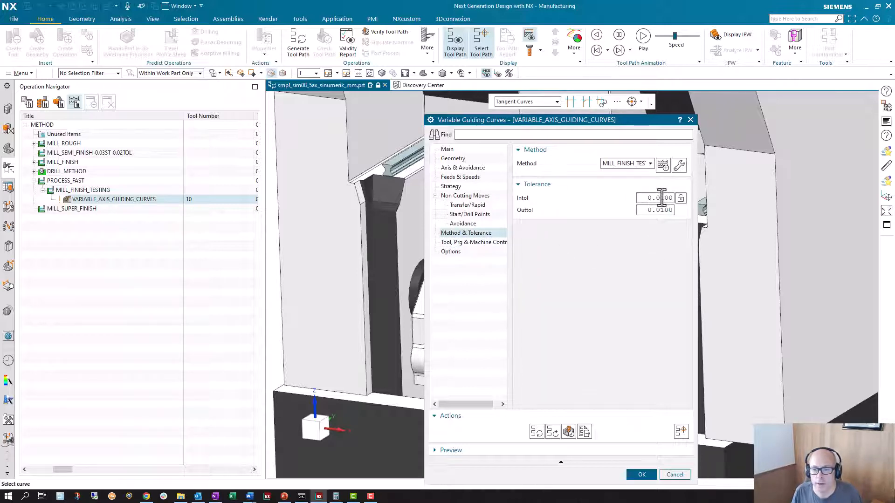
pyautogui.click(682, 210)
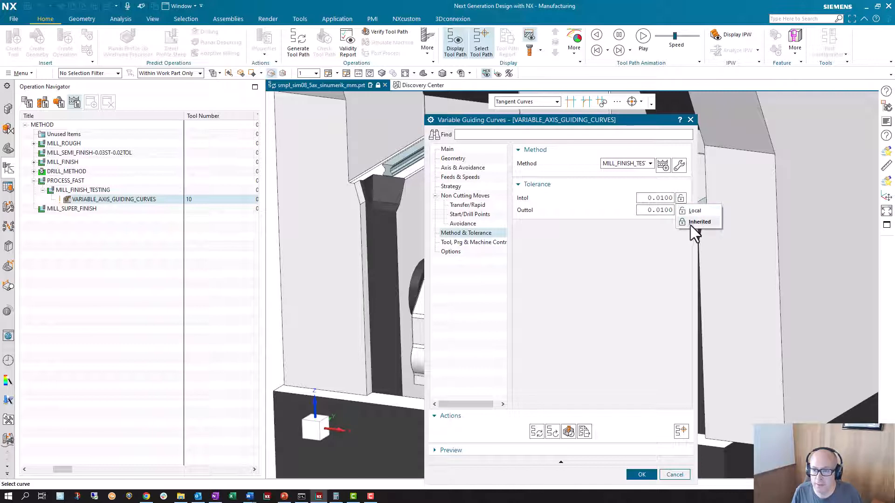
pyautogui.click(696, 223)
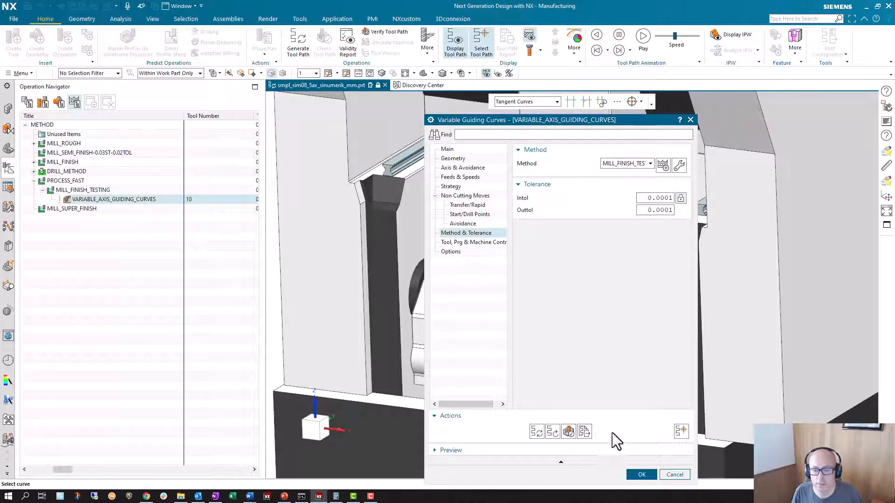
pyautogui.click(641, 474)
# Set the MILL_FINISH_TESTING method's tolerances to be inherited from its parent method.
pyautogui.click(87, 190)
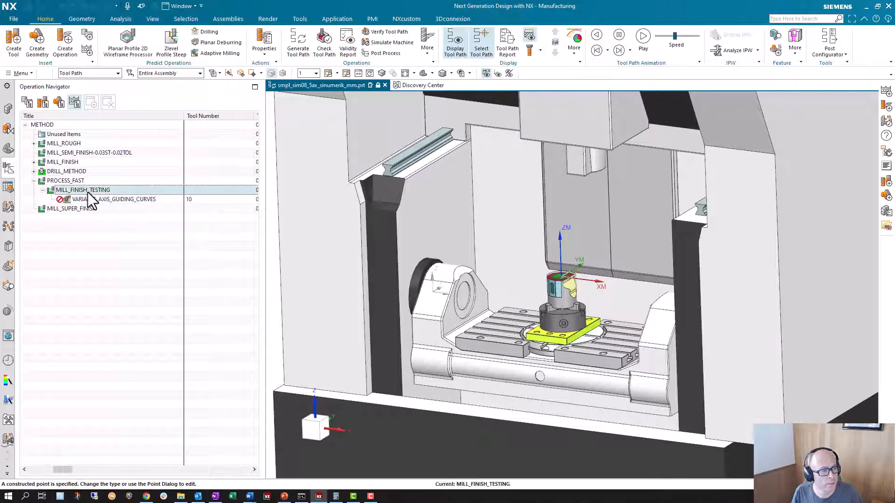
pyautogui.doubleClick(88, 191)
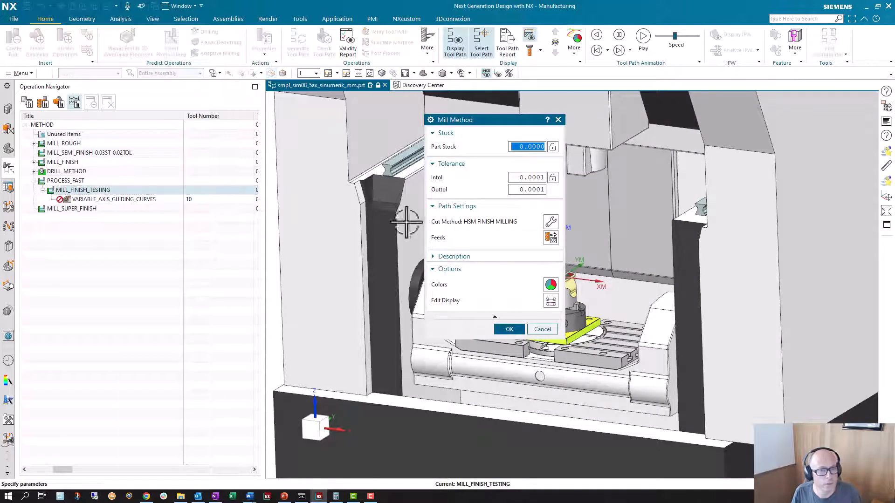
pyautogui.click(553, 178)
pyautogui.click(558, 200)
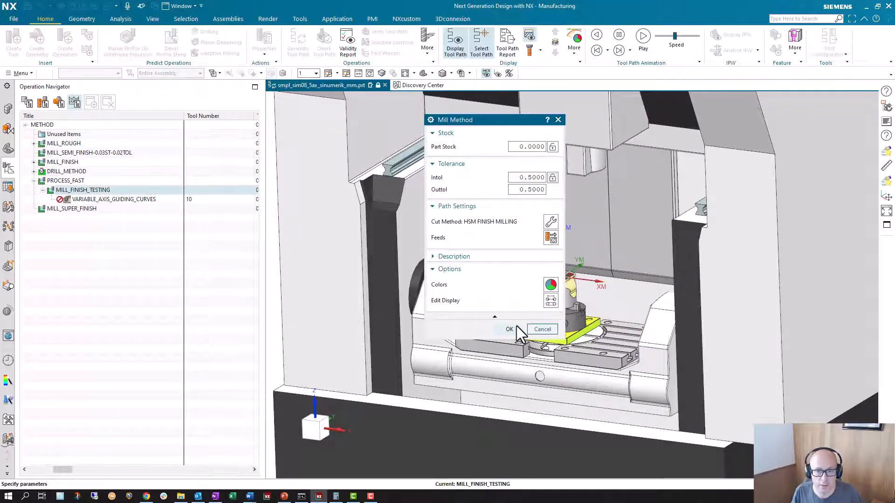
pyautogui.click(510, 329)
# Compare the tolerances of PROCESS_FAST, MILL_FINISH_TESTING and the VARIABLE_AXIS_GUIDING_CURVES operation to check the inheritance.
pyautogui.click(84, 180)
pyautogui.doubleClick(83, 180)
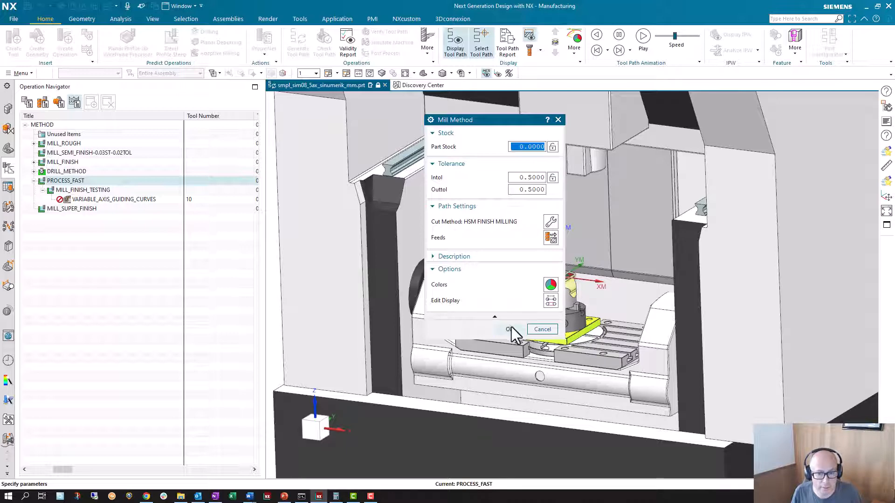
pyautogui.click(542, 329)
pyautogui.doubleClick(85, 189)
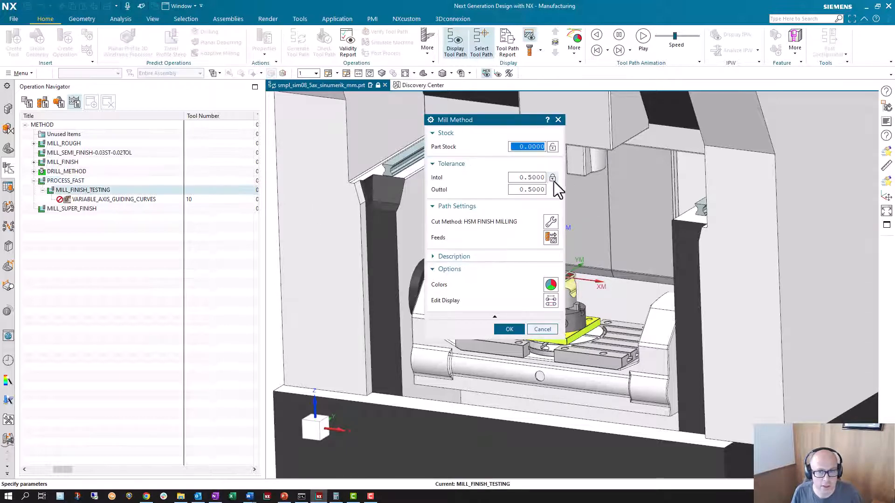
pyautogui.click(534, 328)
pyautogui.doubleClick(112, 199)
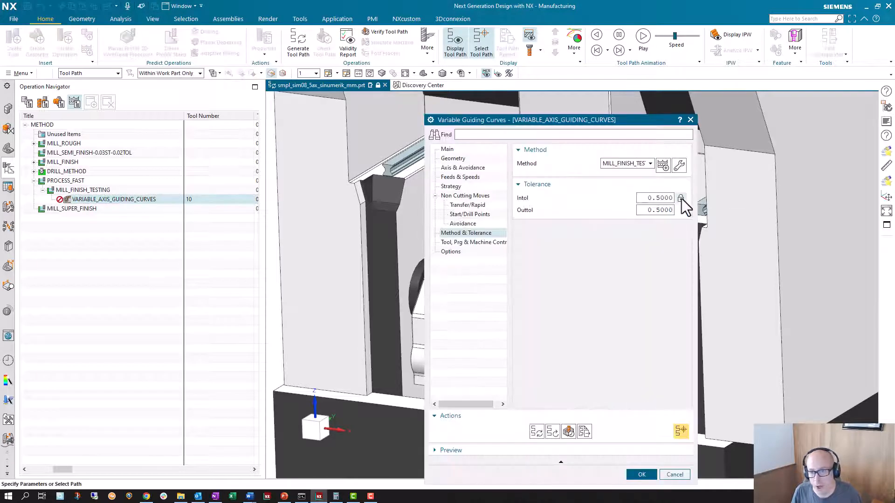
pyautogui.click(642, 475)
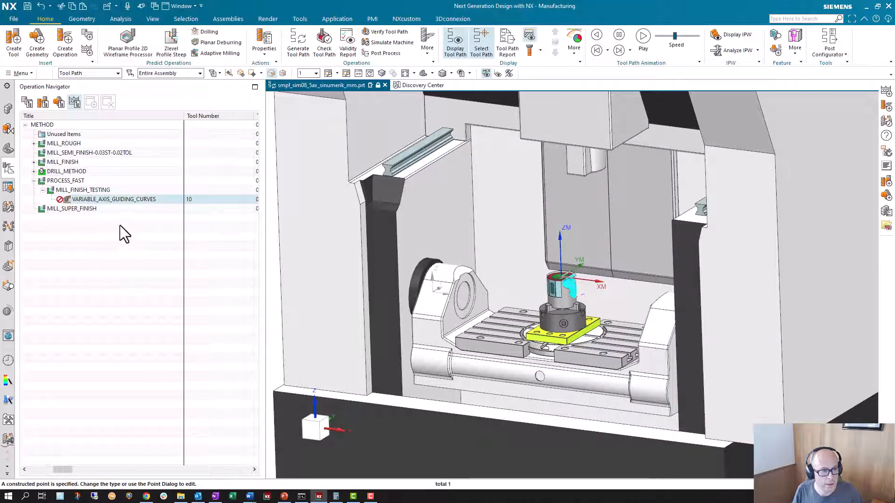
# Try to generate the tool path of the VARIABLE_AXIS_GUIDING_CURVES operation.
pyautogui.rightClick(128, 203)
pyautogui.click(161, 268)
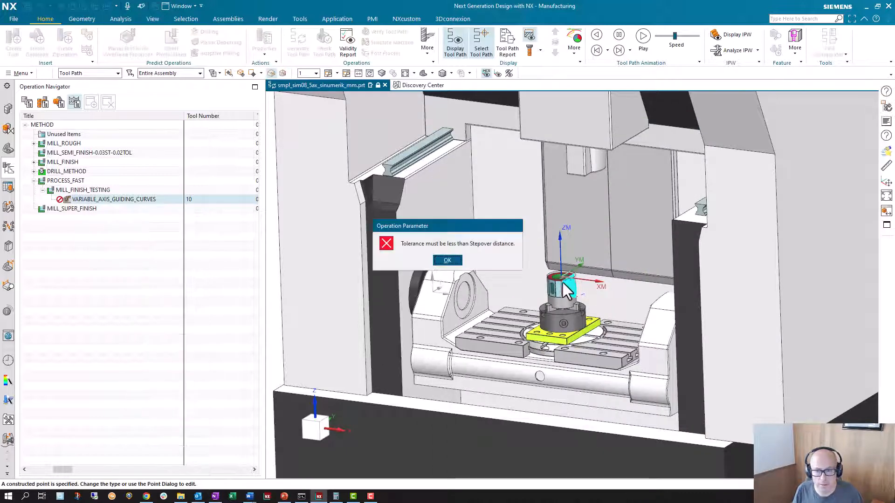
pyautogui.click(447, 260)
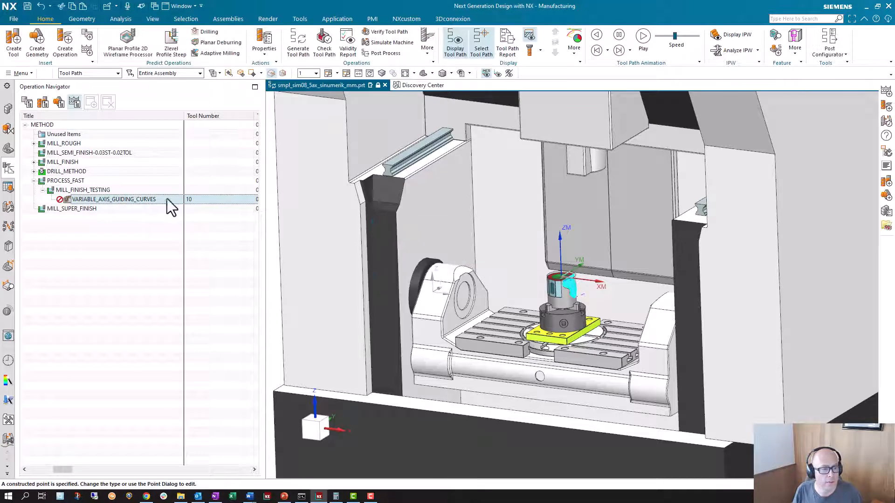
# Check the stepover and Maximum Scallop Height in the main settings of the VARIABLE_AXIS_GUIDING_CURVES operation.
pyautogui.doubleClick(136, 198)
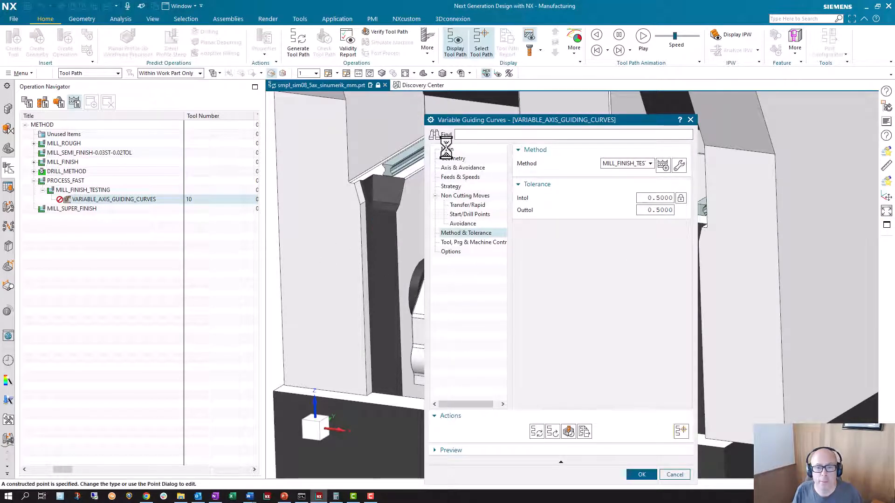
pyautogui.click(447, 149)
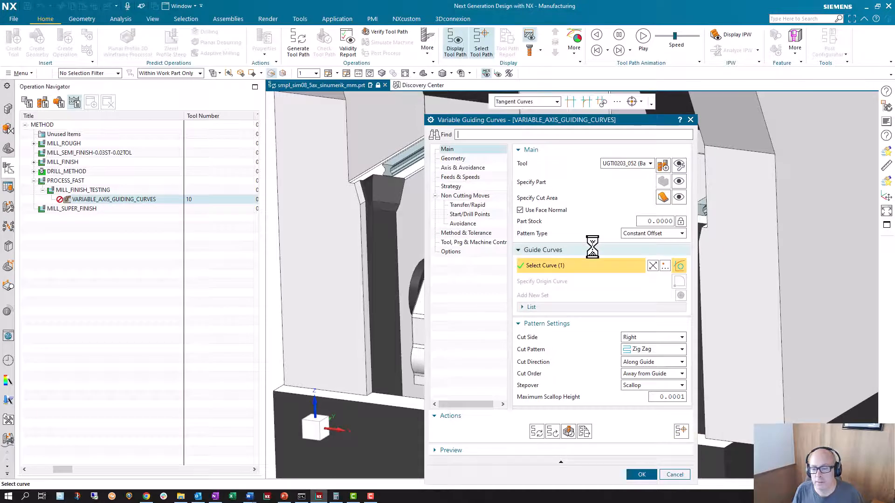
pyautogui.click(664, 395)
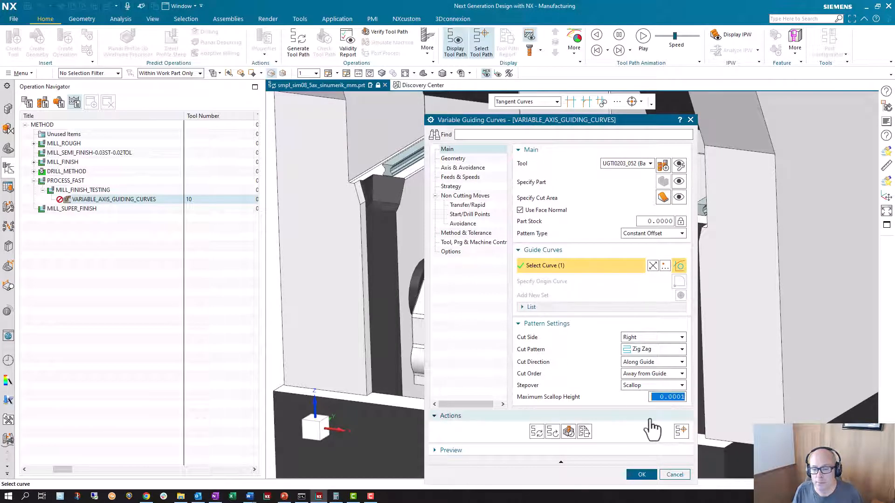
pyautogui.click(642, 474)
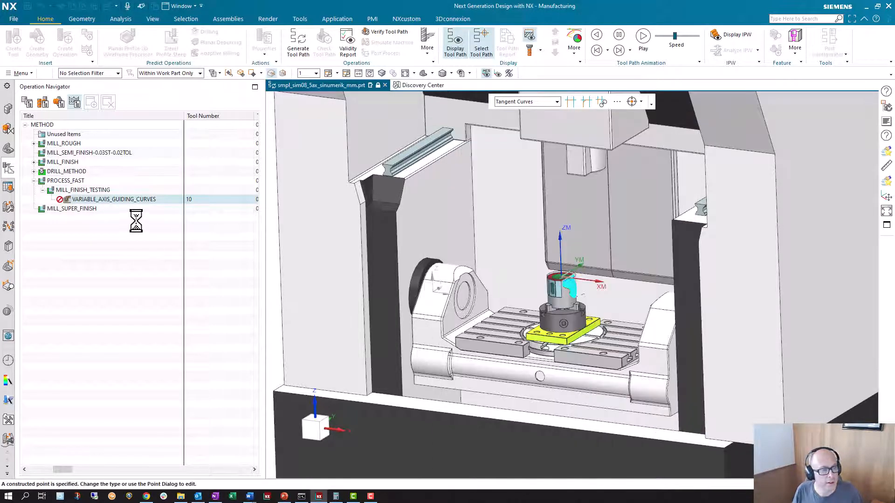
# Set both the Intol and Outtol tolerances of the PROCESS_FAST method to 0.25.
pyautogui.doubleClick(79, 182)
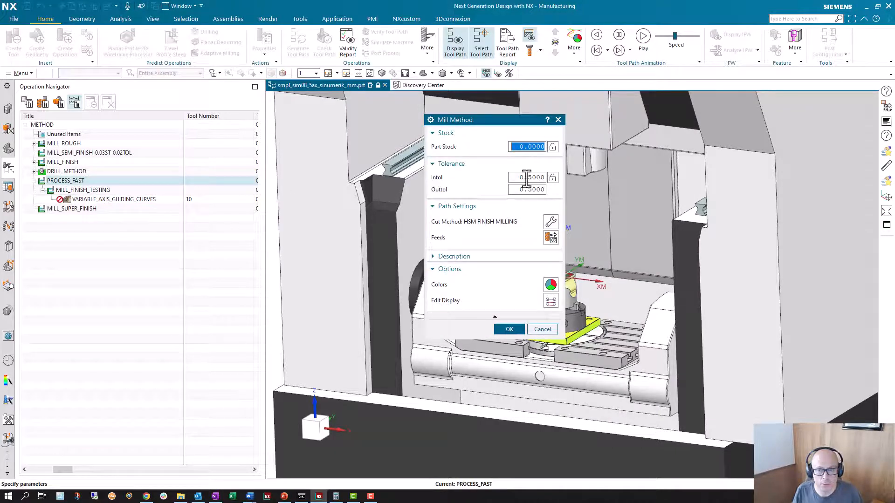
pyautogui.doubleClick(526, 177)
pyautogui.write('0.1')
pyautogui.press('Tab')
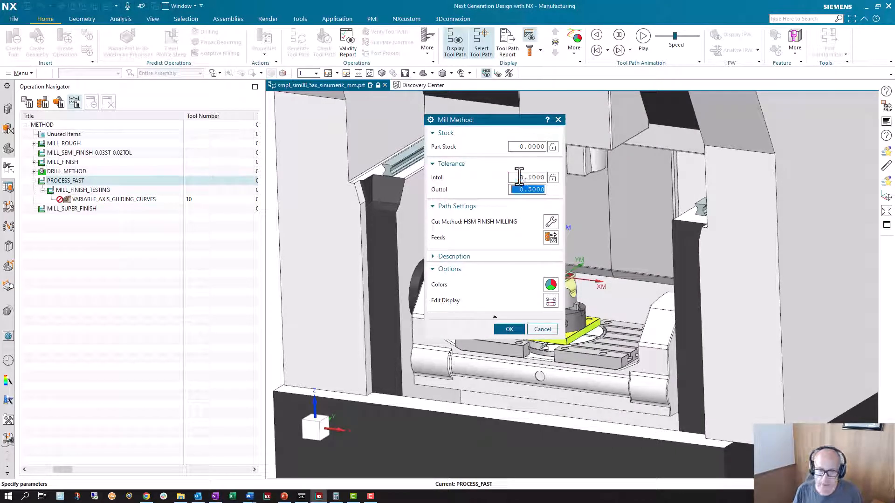
pyautogui.write('0.1')
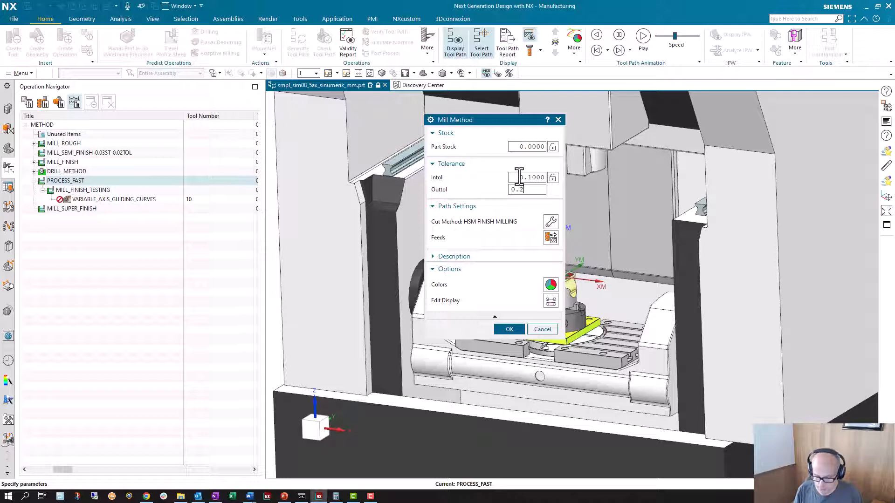
pyautogui.write('5')
pyautogui.doubleClick(537, 178)
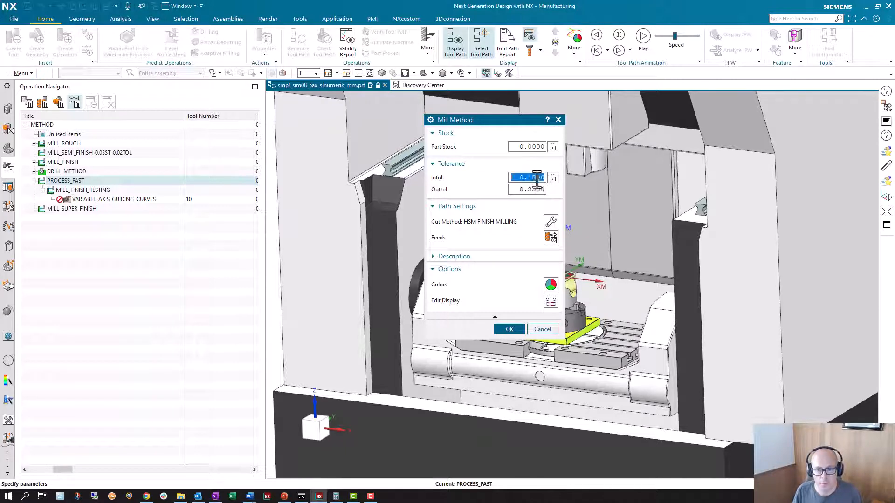
pyautogui.write('0.25')
pyautogui.doubleClick(537, 177)
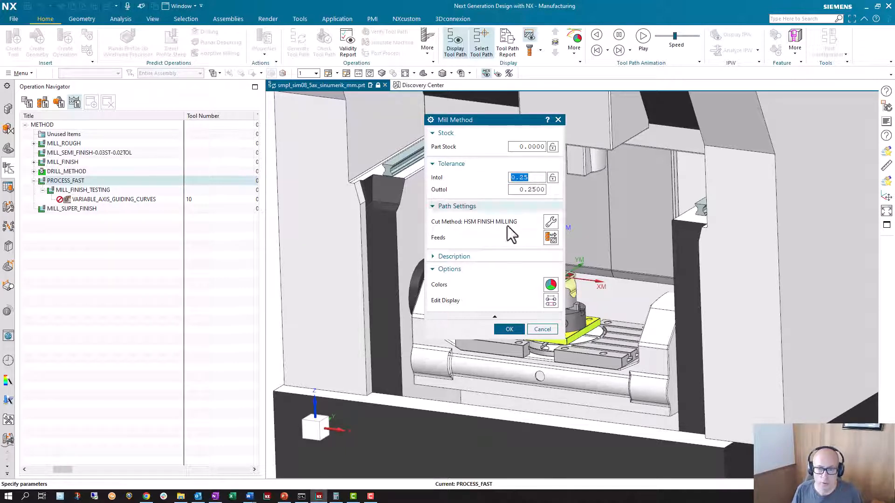
pyautogui.click(509, 329)
# Try to generate the tool path of the VARIABLE_AXIS_GUIDING_CURVES operation with the 0.25 tolerances.
pyautogui.rightClick(129, 200)
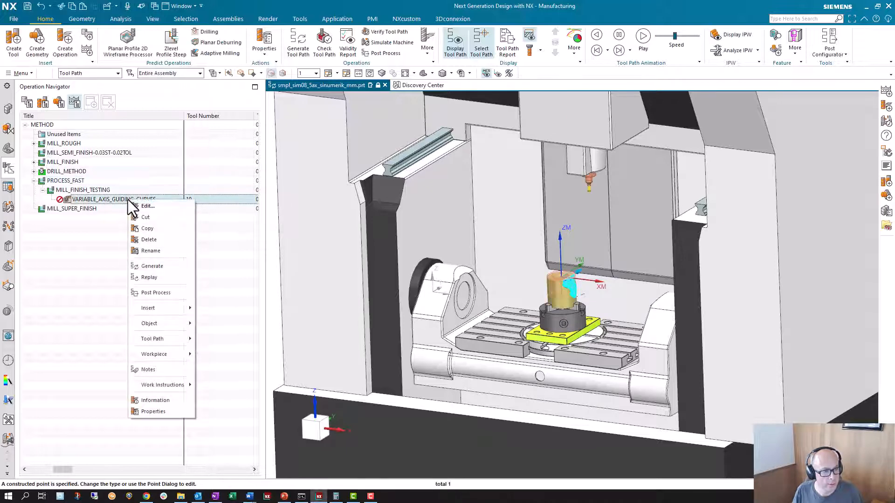
pyautogui.click(153, 266)
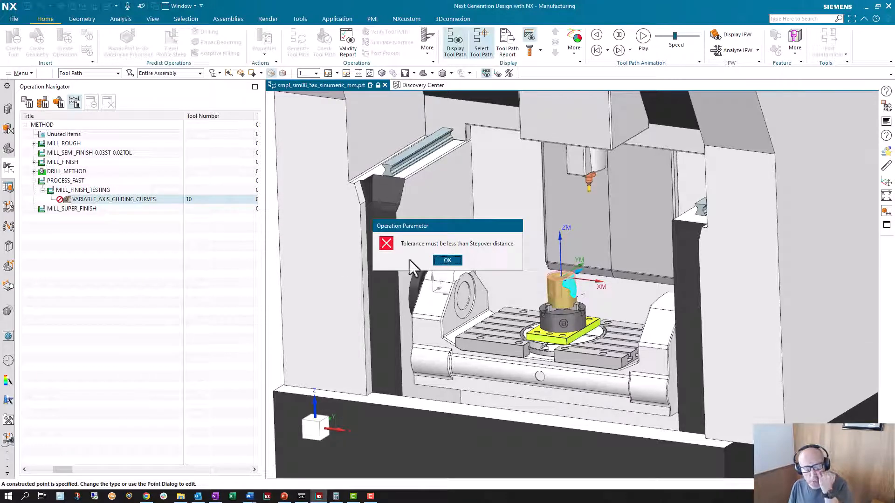
pyautogui.click(448, 261)
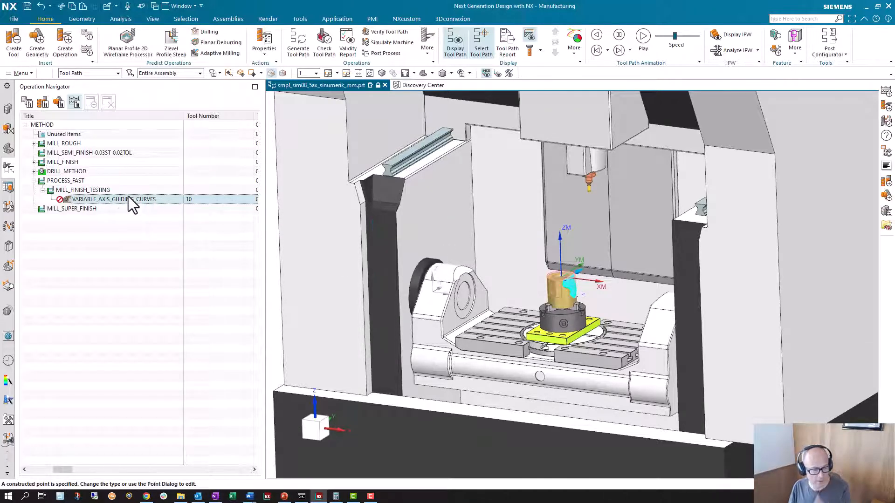
# Change the stepover of the VARIABLE_AXIS_GUIDING_CURVES operation to Exact with a distance of 0.1 mm.
pyautogui.doubleClick(128, 199)
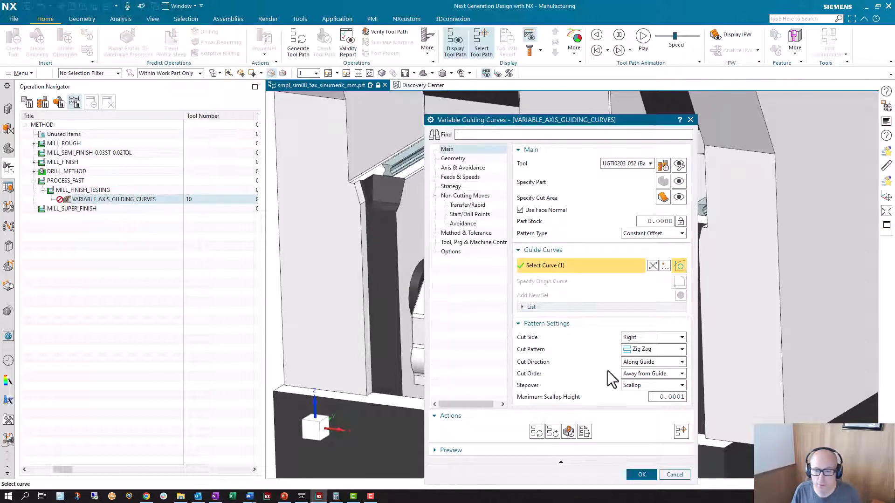
pyautogui.click(658, 385)
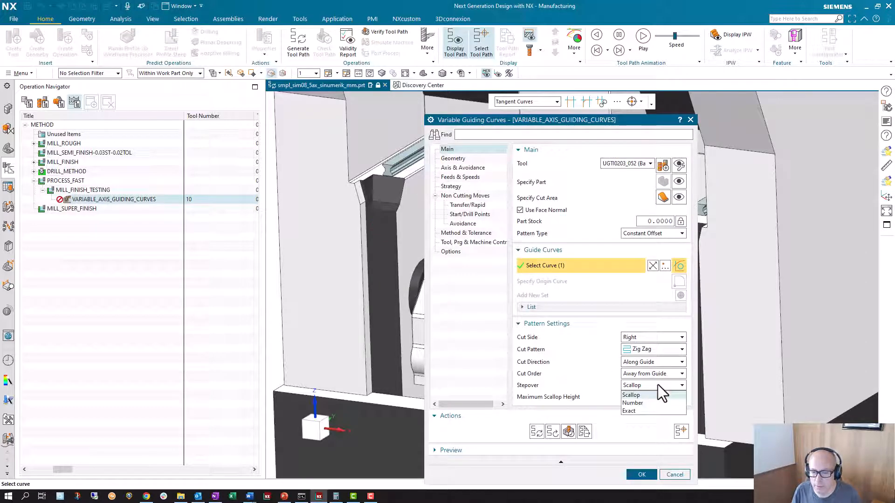
pyautogui.click(649, 412)
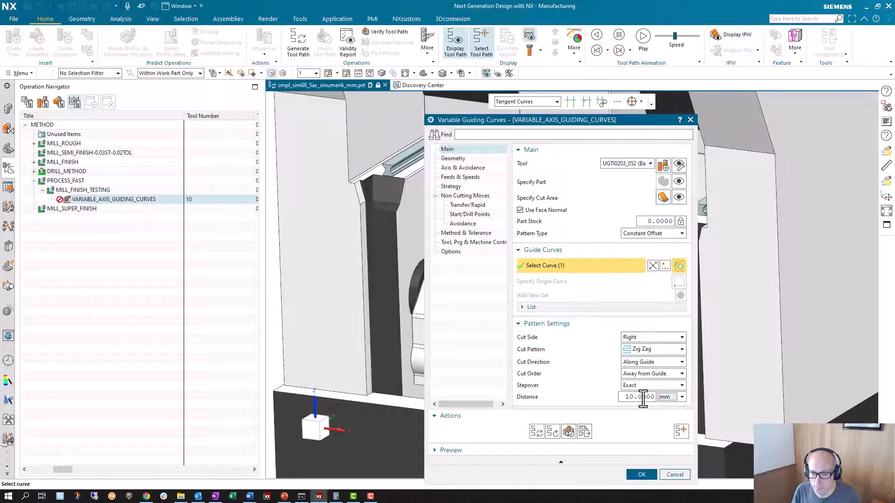
pyautogui.doubleClick(642, 397)
pyautogui.write('0.1')
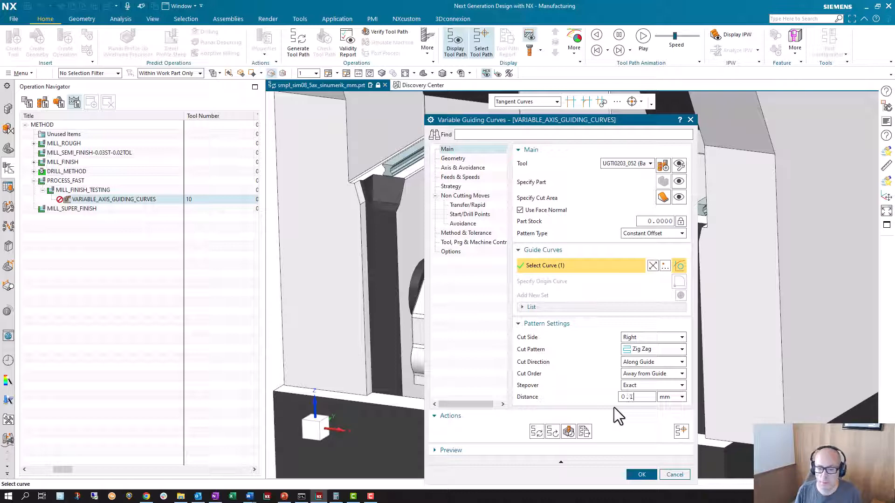
pyautogui.click(641, 474)
# Try to generate the tool path of the VARIABLE_AXIS_GUIDING_CURVES operation with the exact 0.1 mm stepover.
pyautogui.scroll(3, 592, 292)
pyautogui.scroll(3, 592, 293)
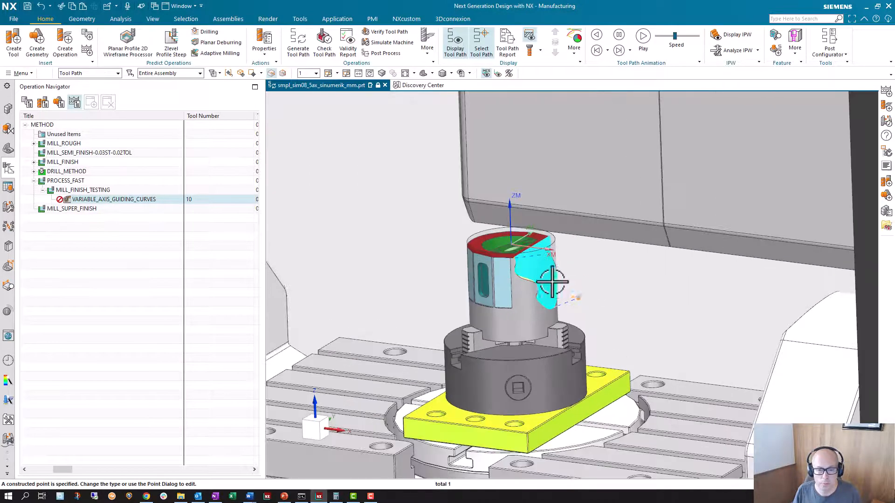
pyautogui.rightClick(126, 200)
pyautogui.click(157, 268)
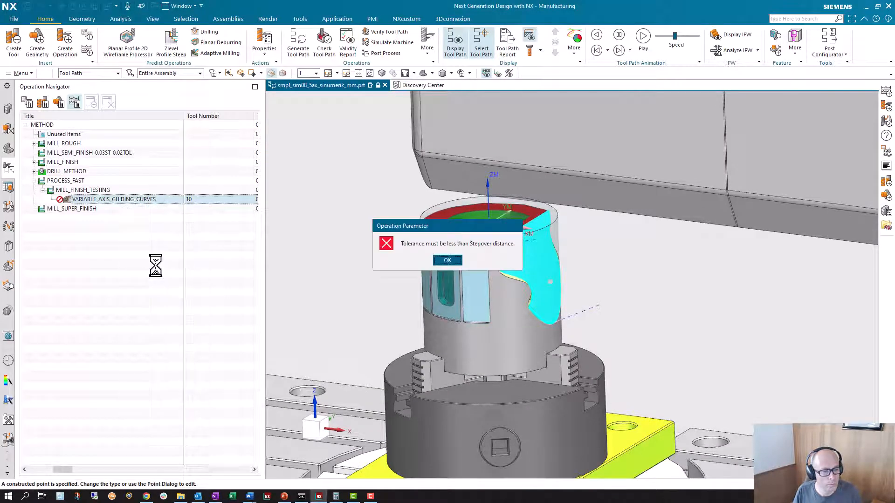
pyautogui.click(448, 261)
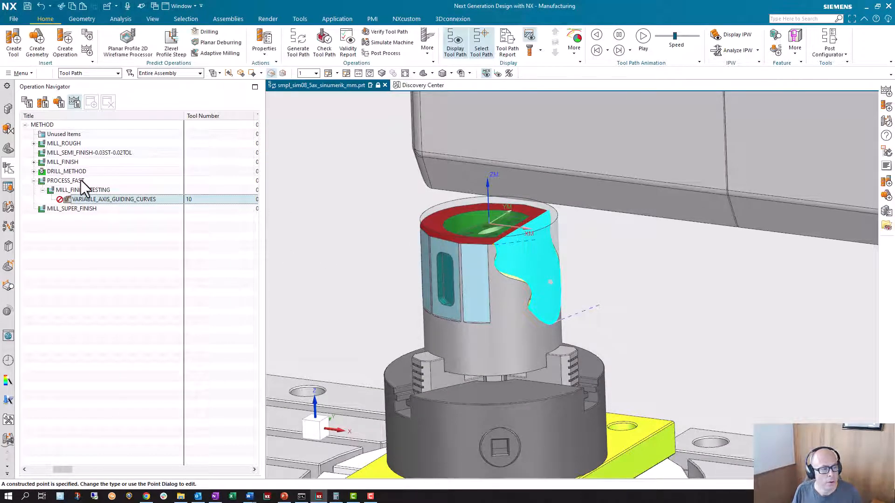
# Set both the Intol and Outtol tolerances of the PROCESS_FAST method to 0.1.
pyautogui.doubleClick(67, 180)
pyautogui.click(538, 178)
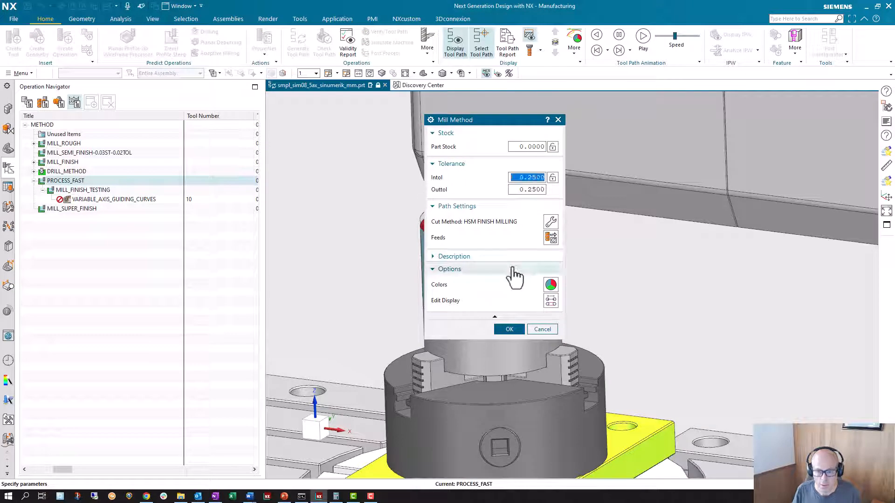
pyautogui.write('0.1')
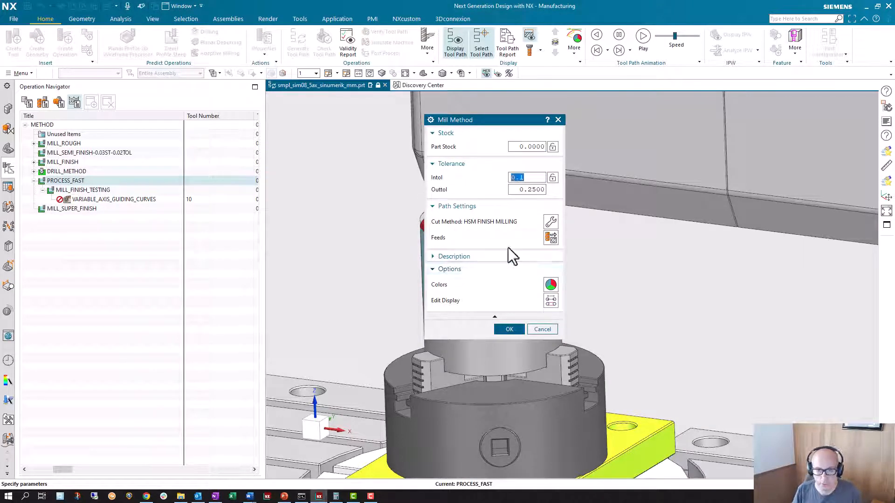
pyautogui.click(529, 190)
pyautogui.write('0.1')
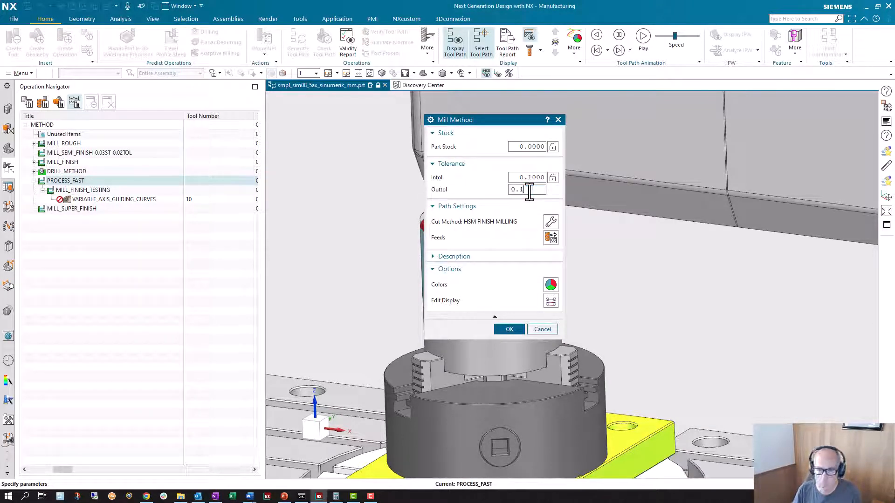
pyautogui.click(513, 329)
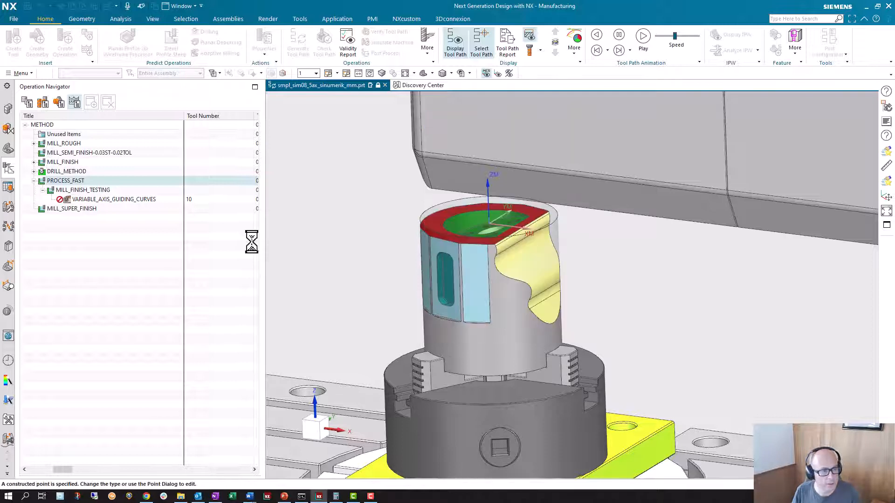
# Try to generate the tool path of the VARIABLE_AXIS_GUIDING_CURVES operation with tolerances equal to the 0.1 mm stepover.
pyautogui.rightClick(136, 199)
pyautogui.click(174, 266)
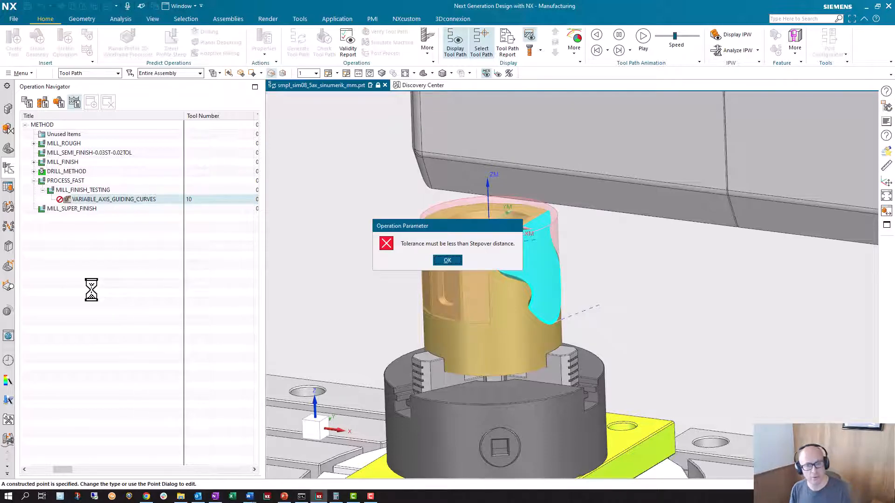
pyautogui.click(447, 259)
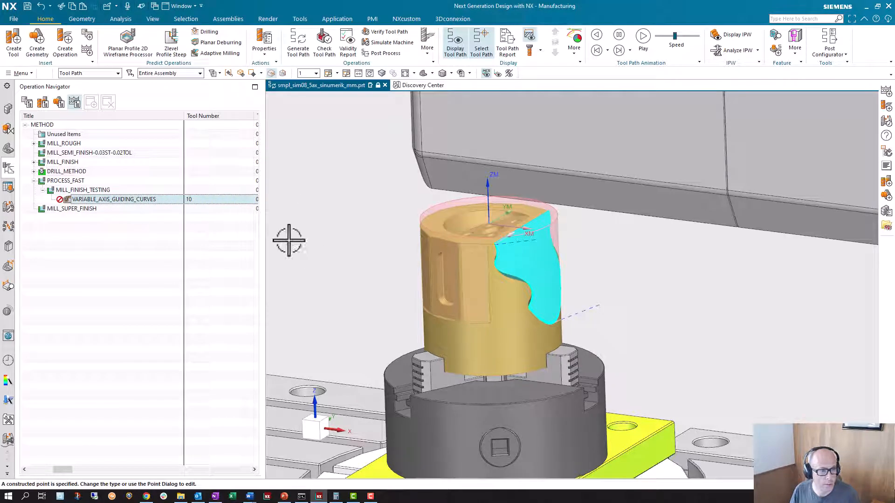
# Set both the Intol and Outtol tolerances of the PROCESS_FAST method to 0.09.
pyautogui.click(98, 199)
pyautogui.click(61, 181)
pyautogui.doubleClick(65, 181)
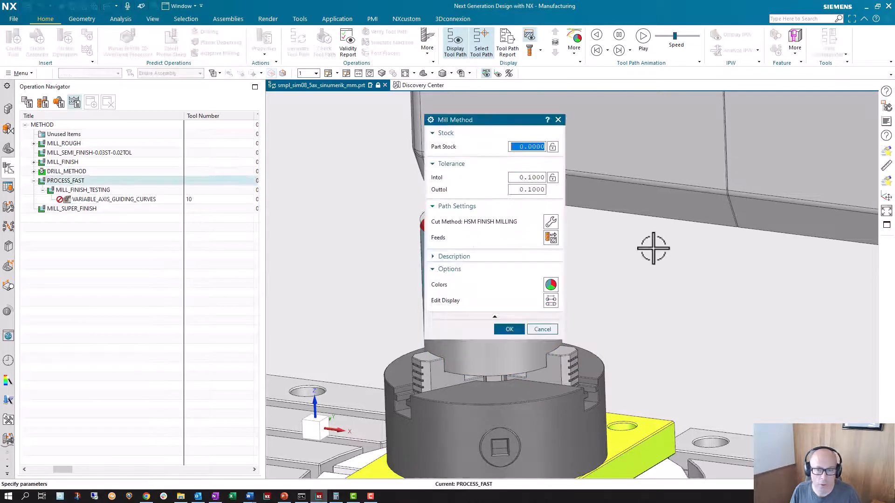
pyautogui.doubleClick(525, 178)
pyautogui.write('0.0')
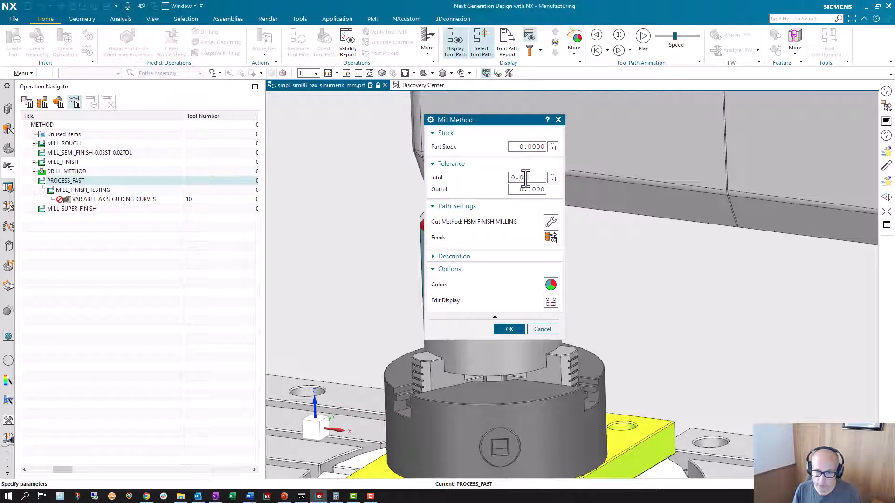
pyautogui.write('9')
pyautogui.press('Tab')
pyautogui.write('0.09')
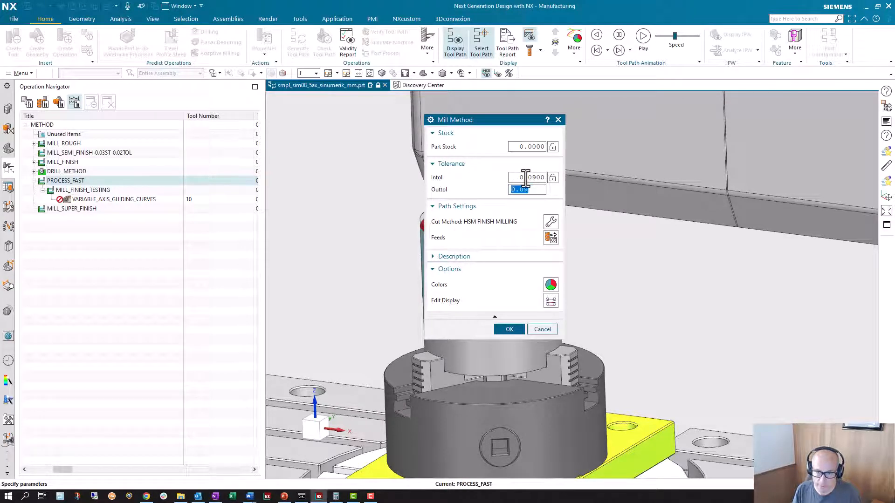
pyautogui.click(509, 329)
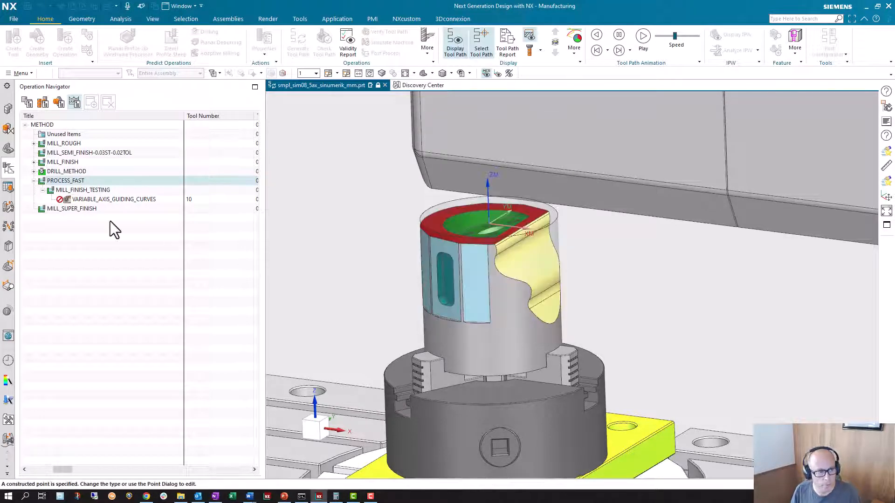
# Generate the tool path of the VARIABLE_AXIS_GUIDING_CURVES operation with the 0.09 tolerances.
pyautogui.click(88, 199)
pyautogui.rightClick(87, 201)
pyautogui.click(110, 266)
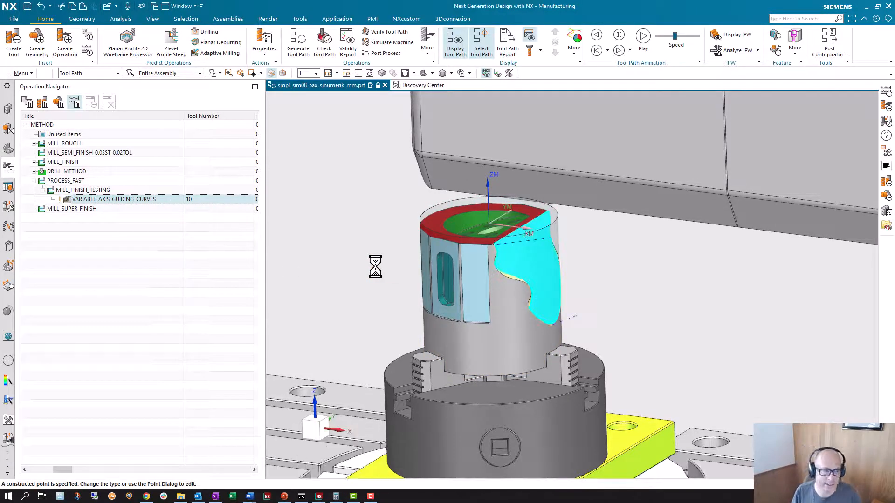
# Move the MILL_FINISH_TESTING method from PROCESS_FAST to MILL_SUPER_FINISH and expand it to show its operation.
pyautogui.click(84, 190)
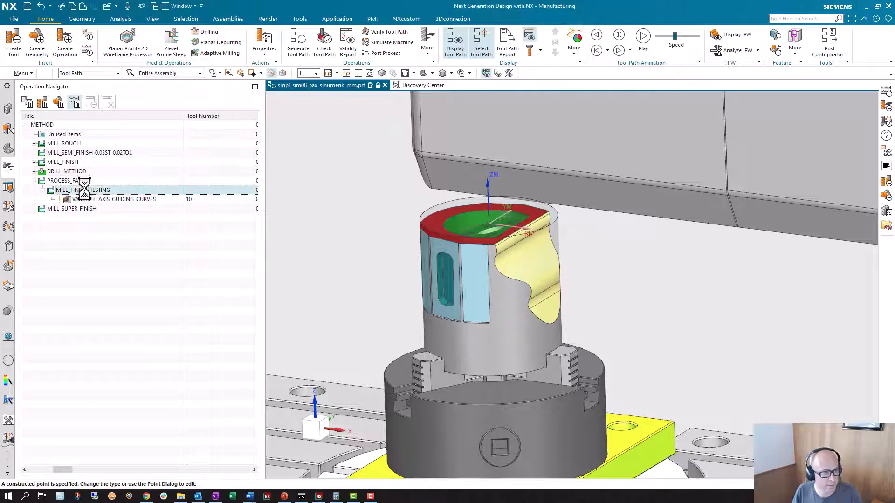
pyautogui.moveTo(81, 189); pyautogui.dragTo(80, 210)
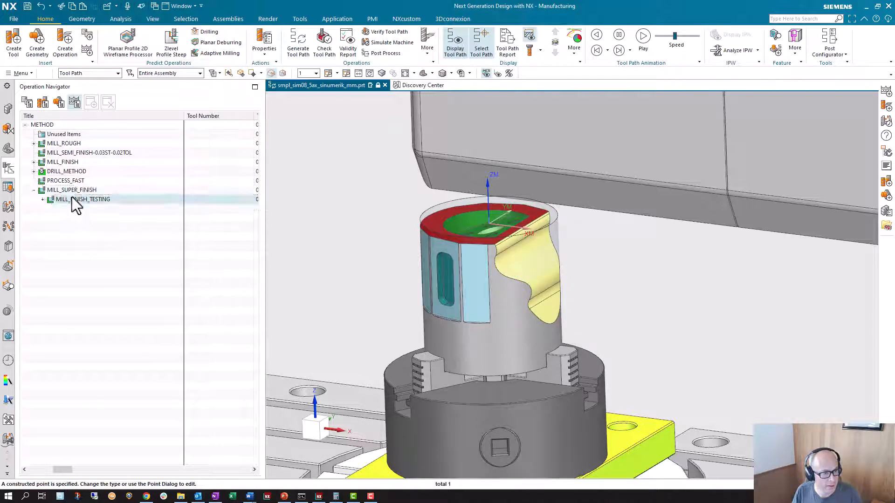
pyautogui.click(42, 199)
# Check the inherited method and tolerances of the VARIABLE_AXIS_GUIDING_CURVES operation, and generate its tool path.
pyautogui.click(80, 209)
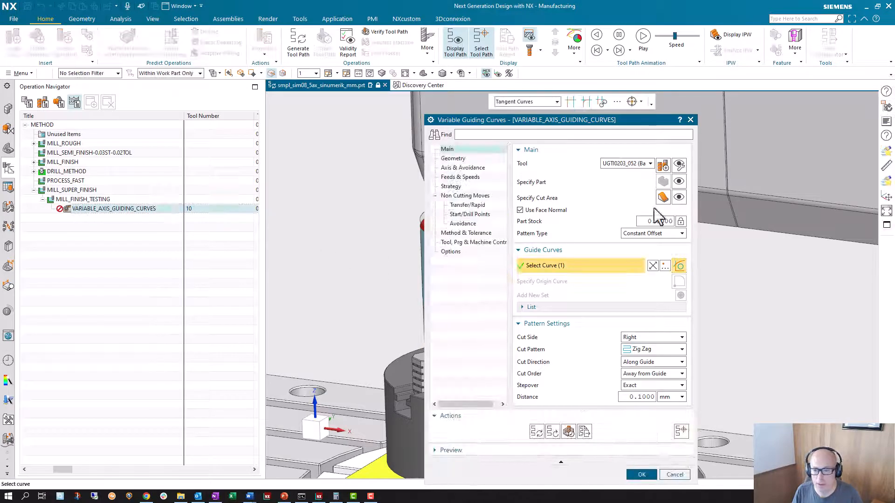
pyautogui.click(466, 233)
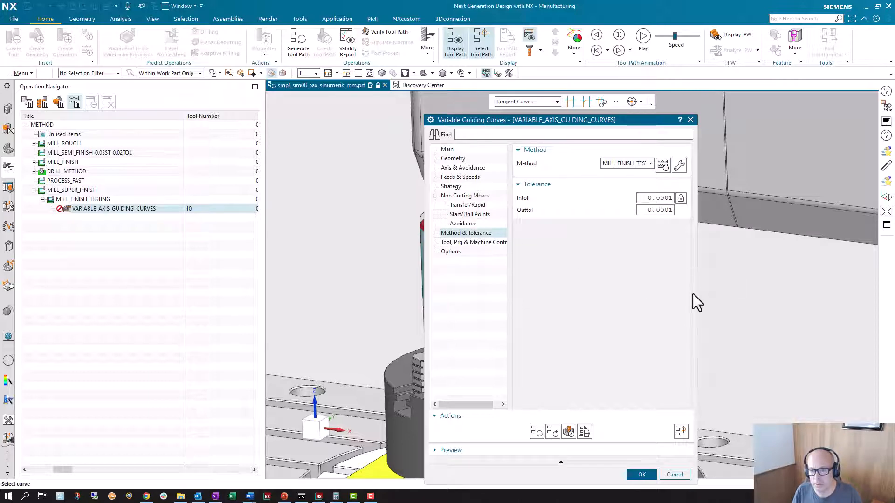
pyautogui.click(643, 476)
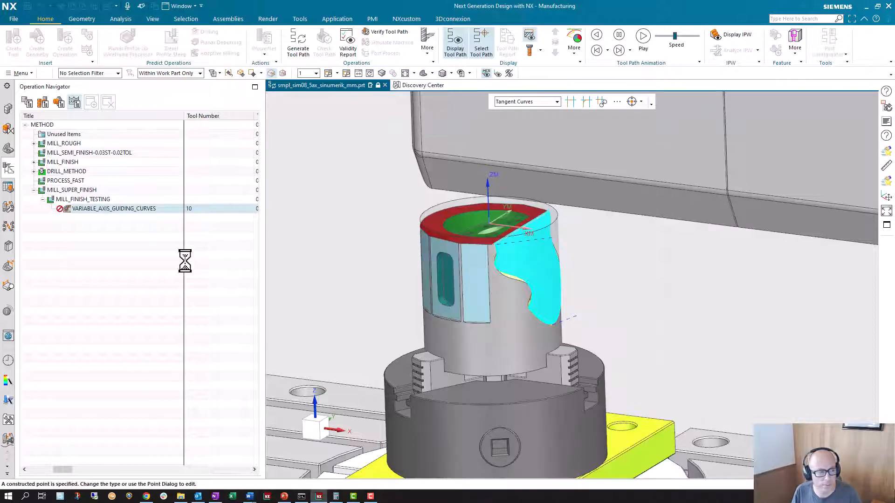
pyautogui.rightClick(125, 219)
pyautogui.click(145, 280)
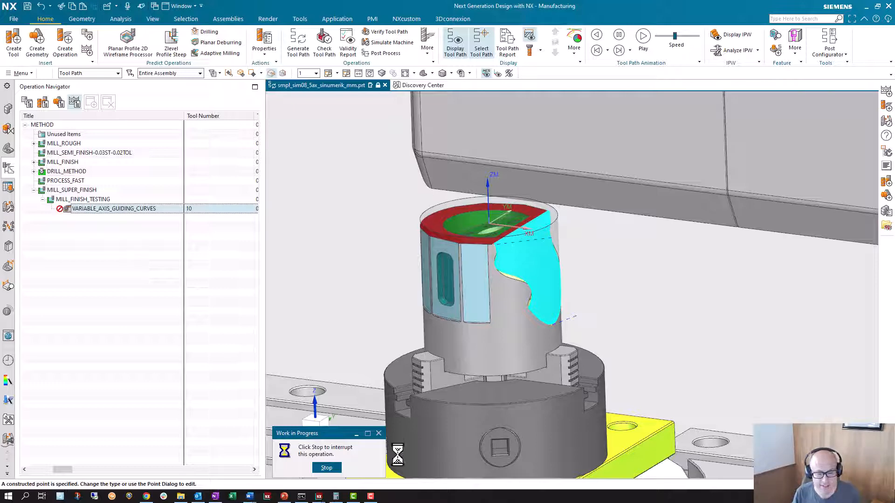
# Switch to Task Manager and check the CPU performance graph while the tool path is being calculated.
pyautogui.rightClick(423, 498)
pyautogui.click(460, 448)
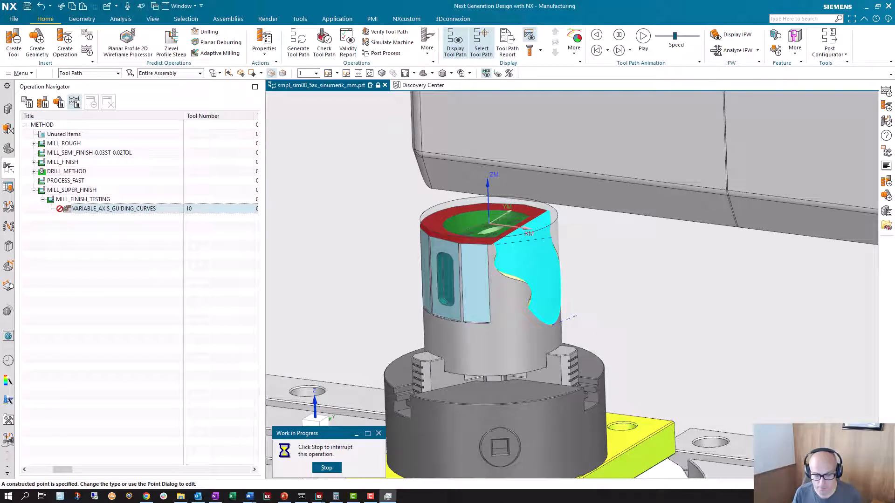
pyautogui.moveTo(809, 110); pyautogui.dragTo(594, 130)
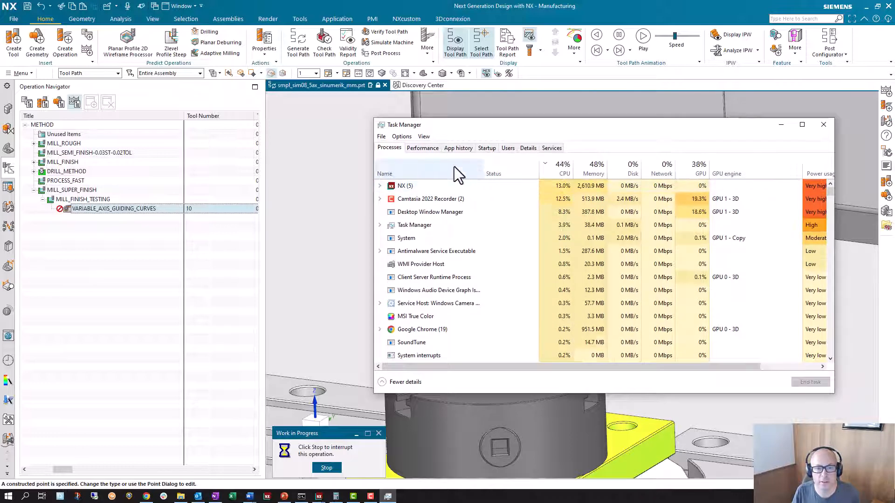
pyautogui.click(422, 149)
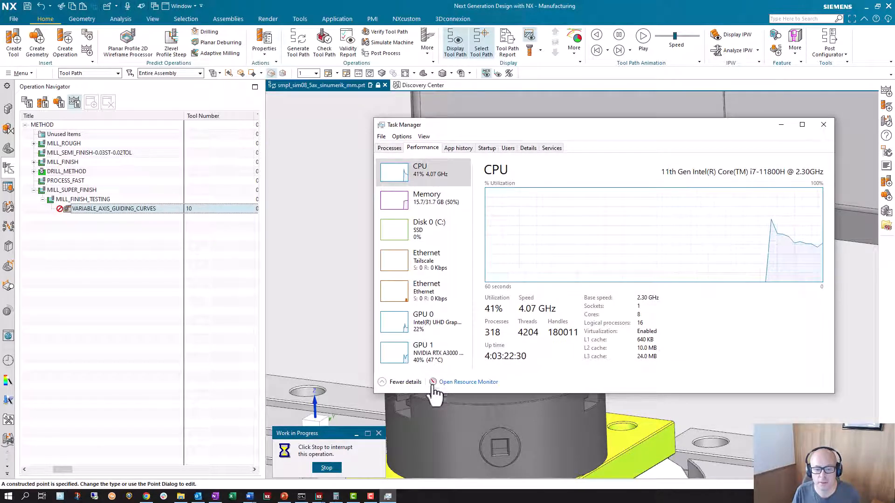
# Open Resource Monitor from Task Manager and enlarge its window to show more of the individual CPU core graphs.
pyautogui.click(450, 382)
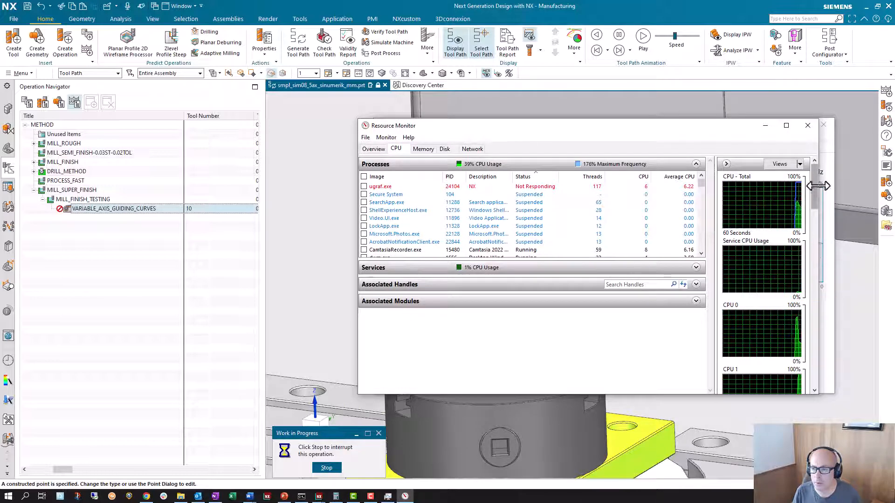
pyautogui.moveTo(816, 187); pyautogui.dragTo(818, 211)
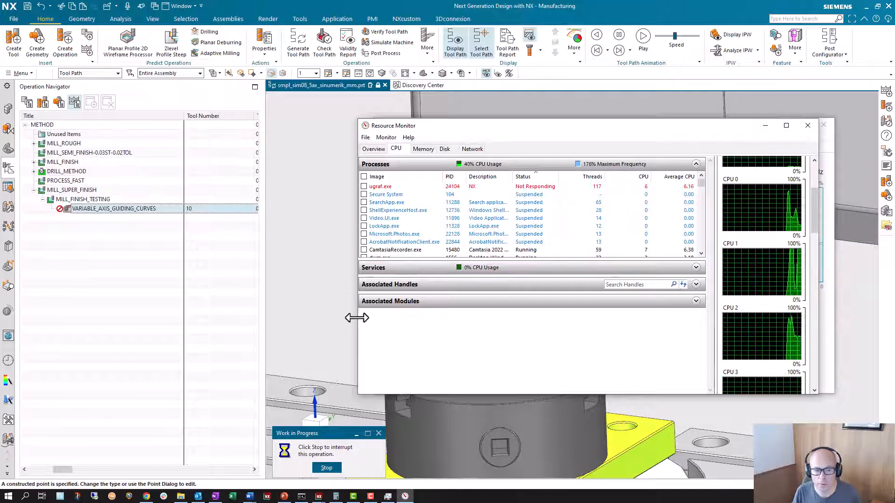
pyautogui.moveTo(357, 317); pyautogui.dragTo(266, 317)
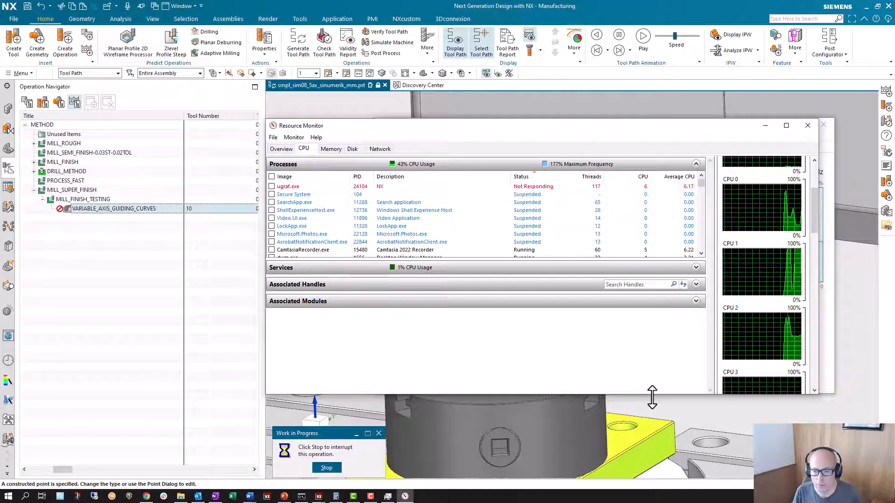
pyautogui.moveTo(653, 397); pyautogui.dragTo(651, 471)
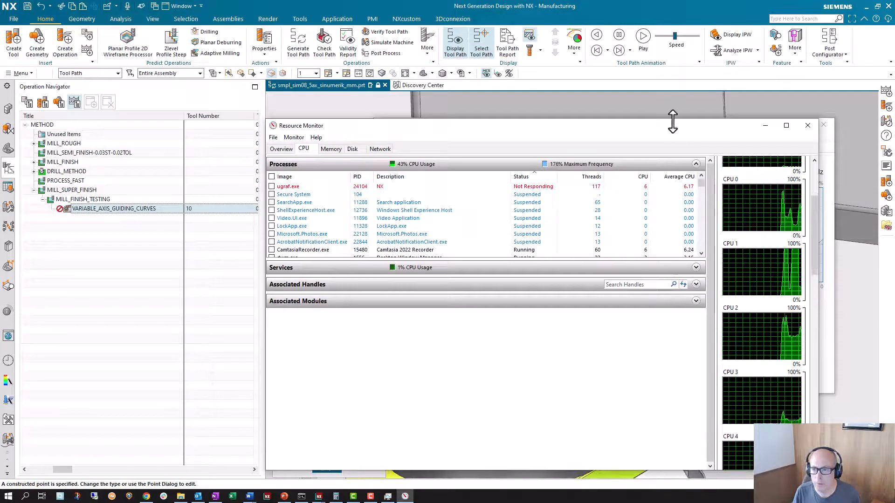
pyautogui.moveTo(673, 121); pyautogui.dragTo(666, 3)
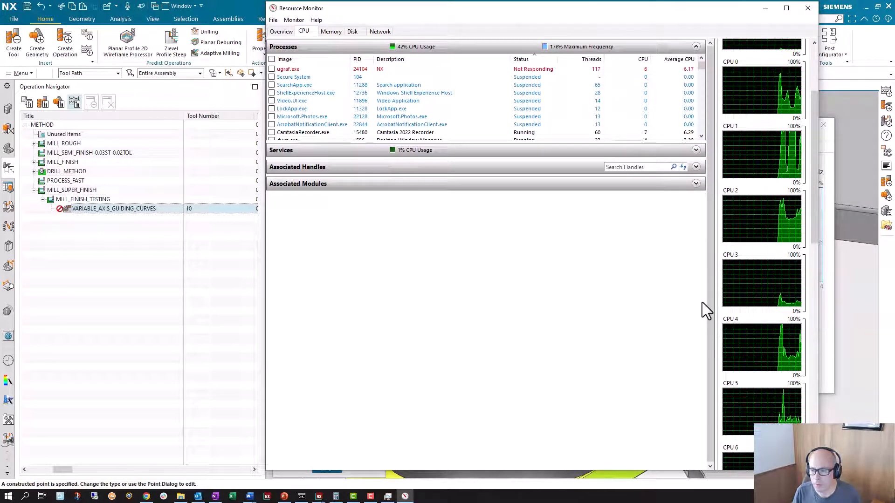
# Examine the total and per-core CPU graphs with the ugraf.exe process selected while the tool path calculates, and close Resource Monitor.
pyautogui.moveTo(815, 234); pyautogui.dragTo(808, 160)
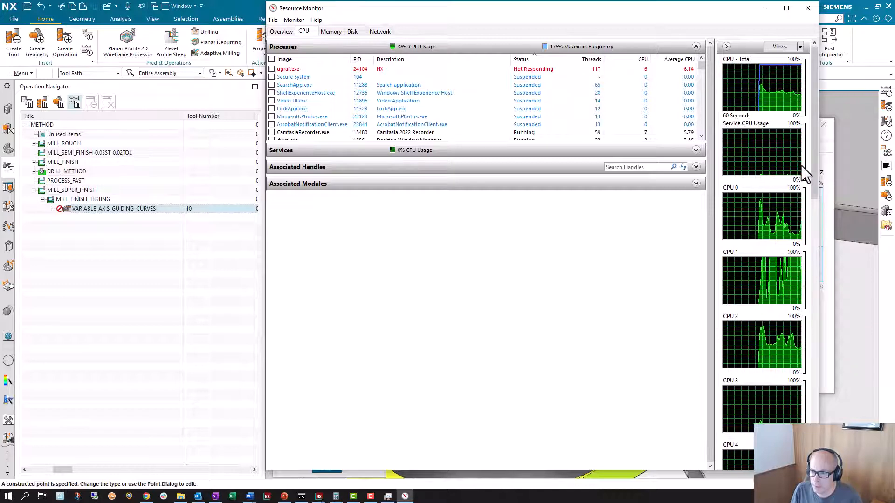
pyautogui.moveTo(815, 180); pyautogui.dragTo(802, 209)
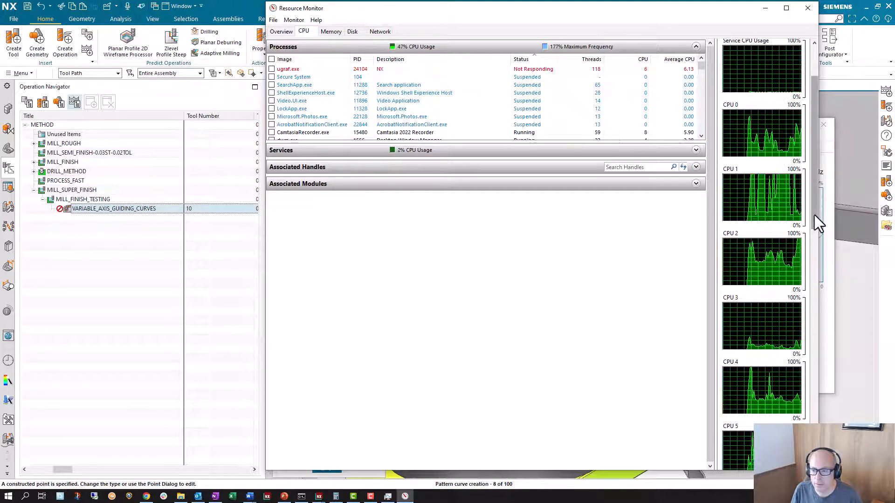
pyautogui.moveTo(814, 215); pyautogui.dragTo(793, 250)
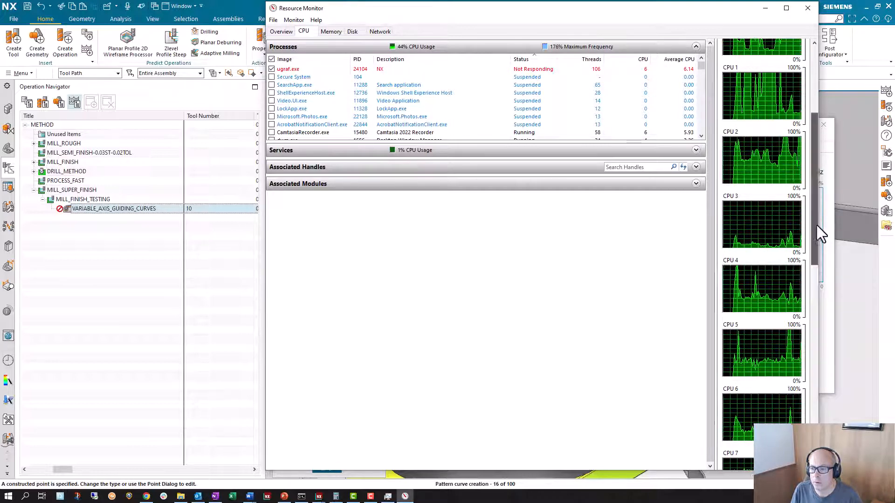
pyautogui.moveTo(817, 225); pyautogui.dragTo(812, 109)
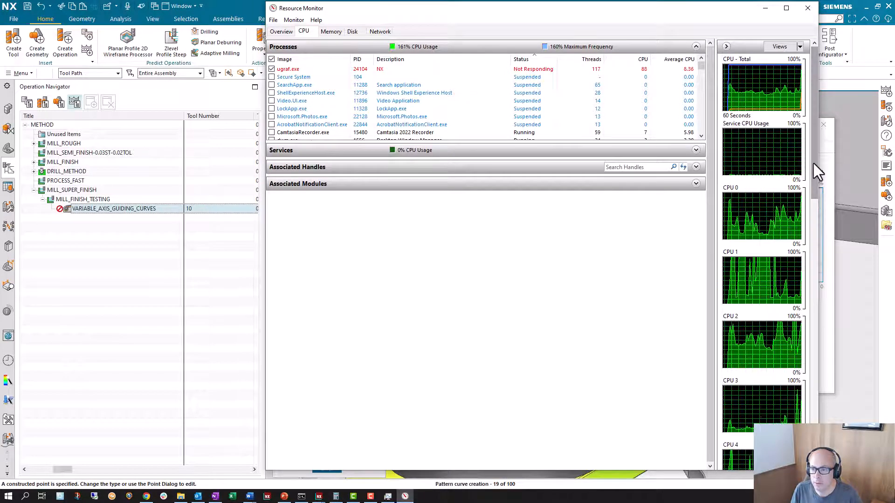
pyautogui.moveTo(815, 169); pyautogui.dragTo(819, 434)
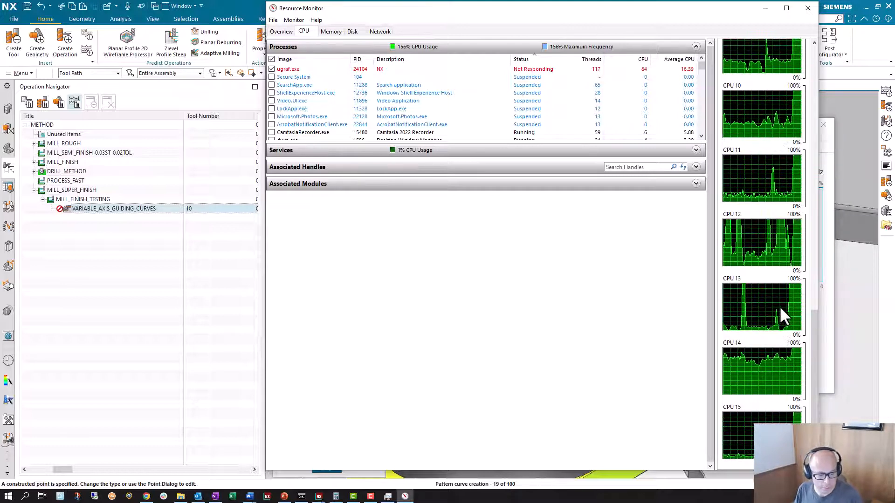
pyautogui.moveTo(816, 324); pyautogui.dragTo(818, 46)
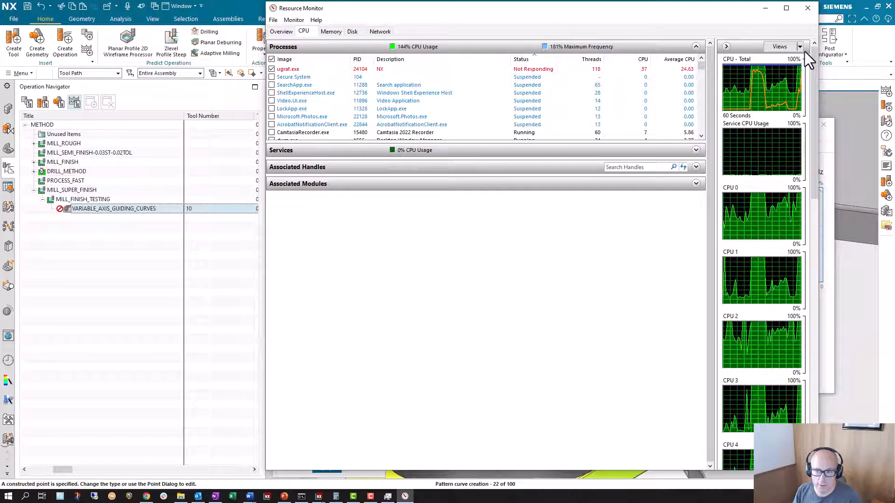
pyautogui.click(808, 8)
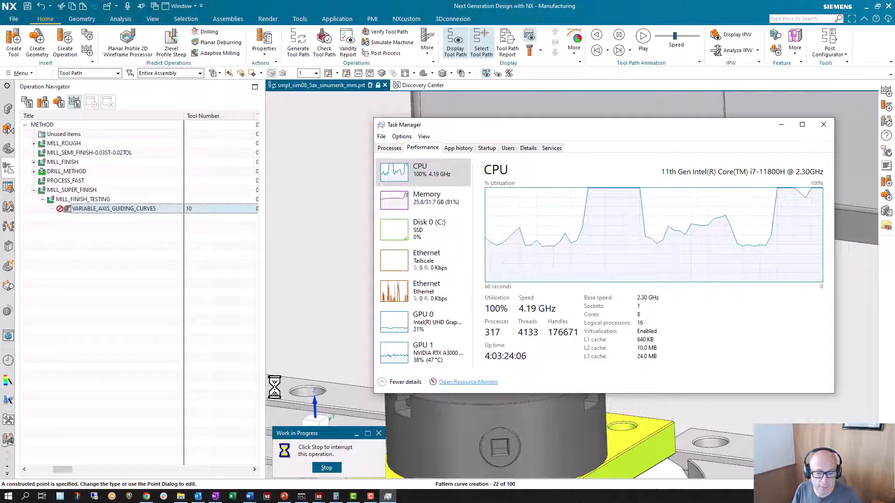